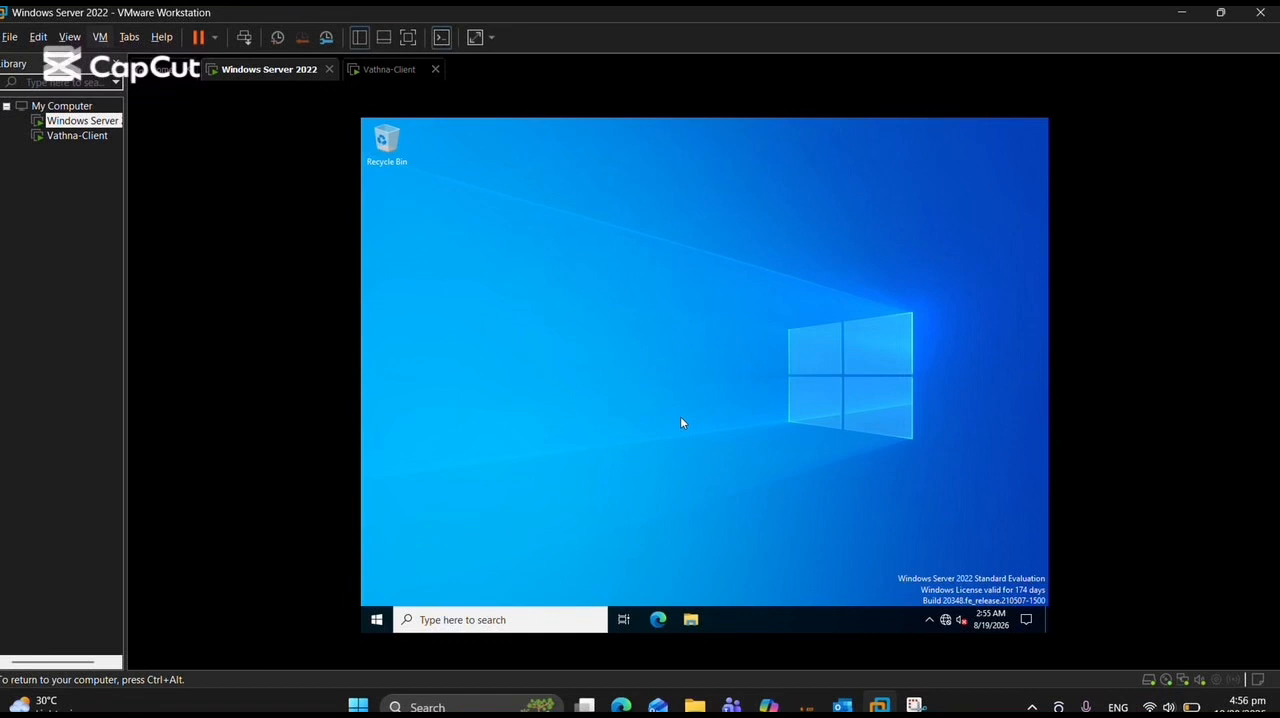
Find Control Panel through search and open the Ethernet0 adapter's properties from the network status settings.
{"action": "left_click", "coordinate": [520, 614]}
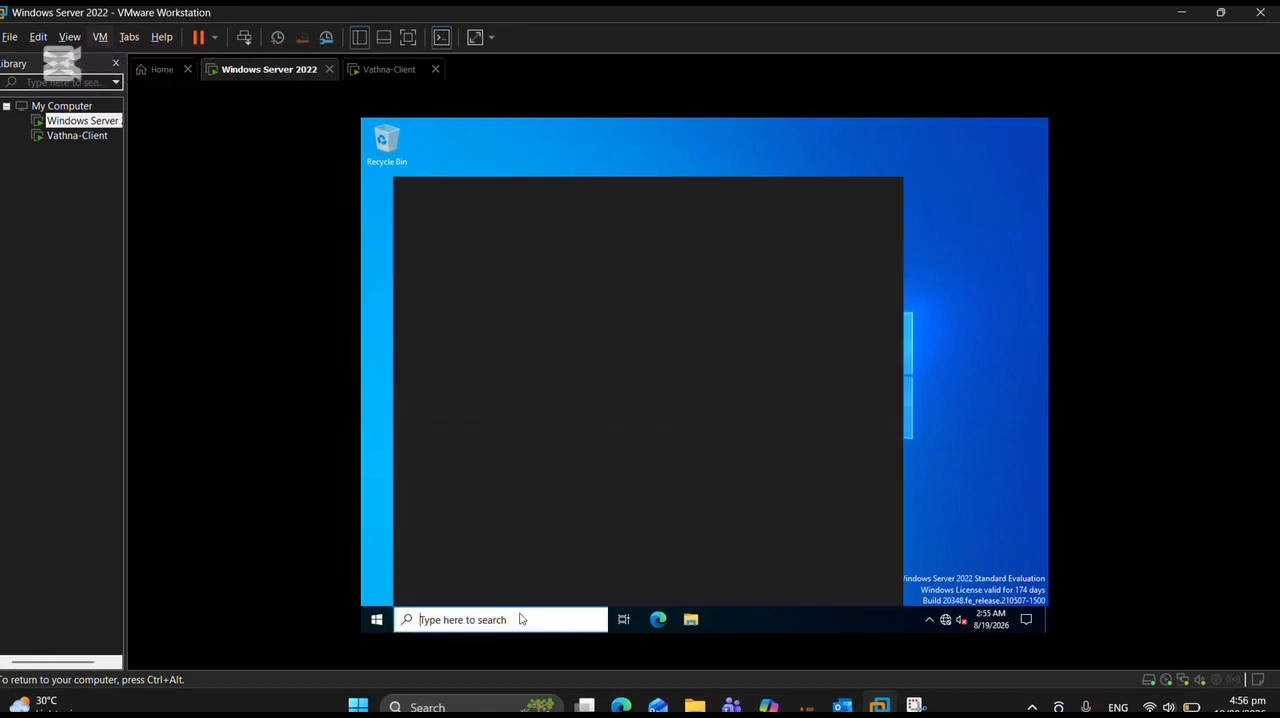
{"action": "type", "text": "control"}
{"action": "left_click", "coordinate": [737, 266]}
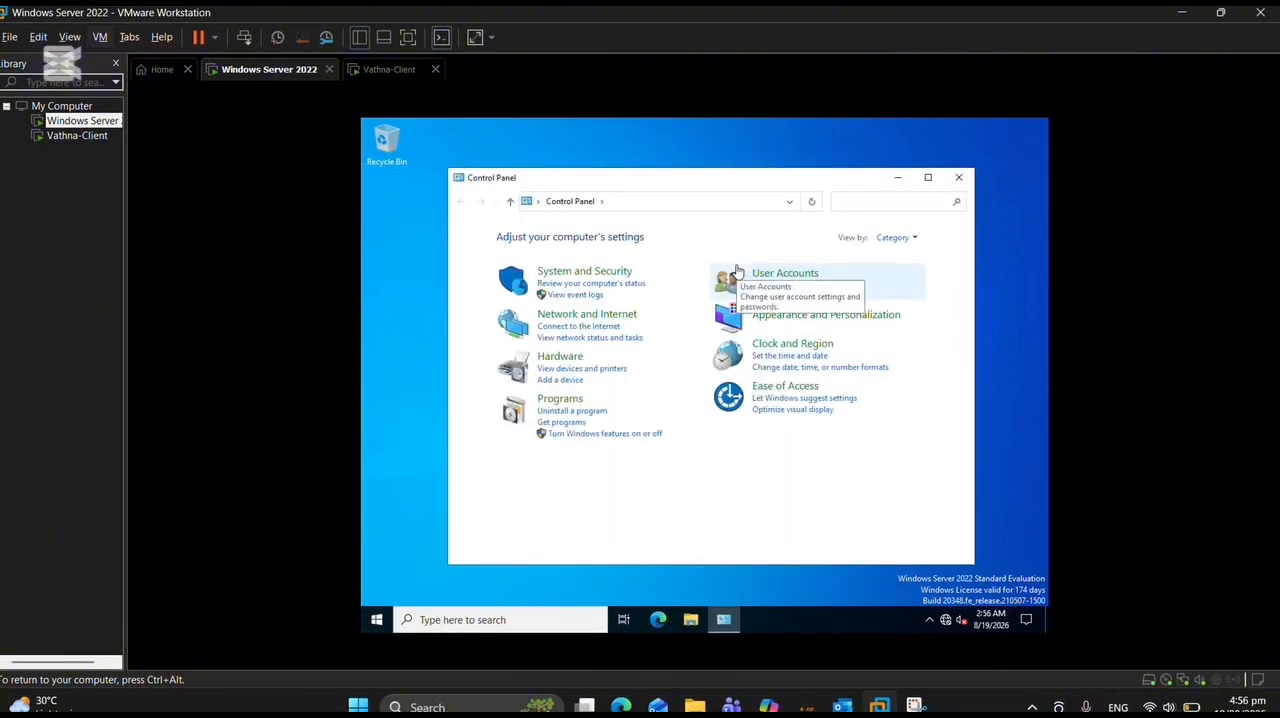
{"action": "left_click", "coordinate": [605, 340]}
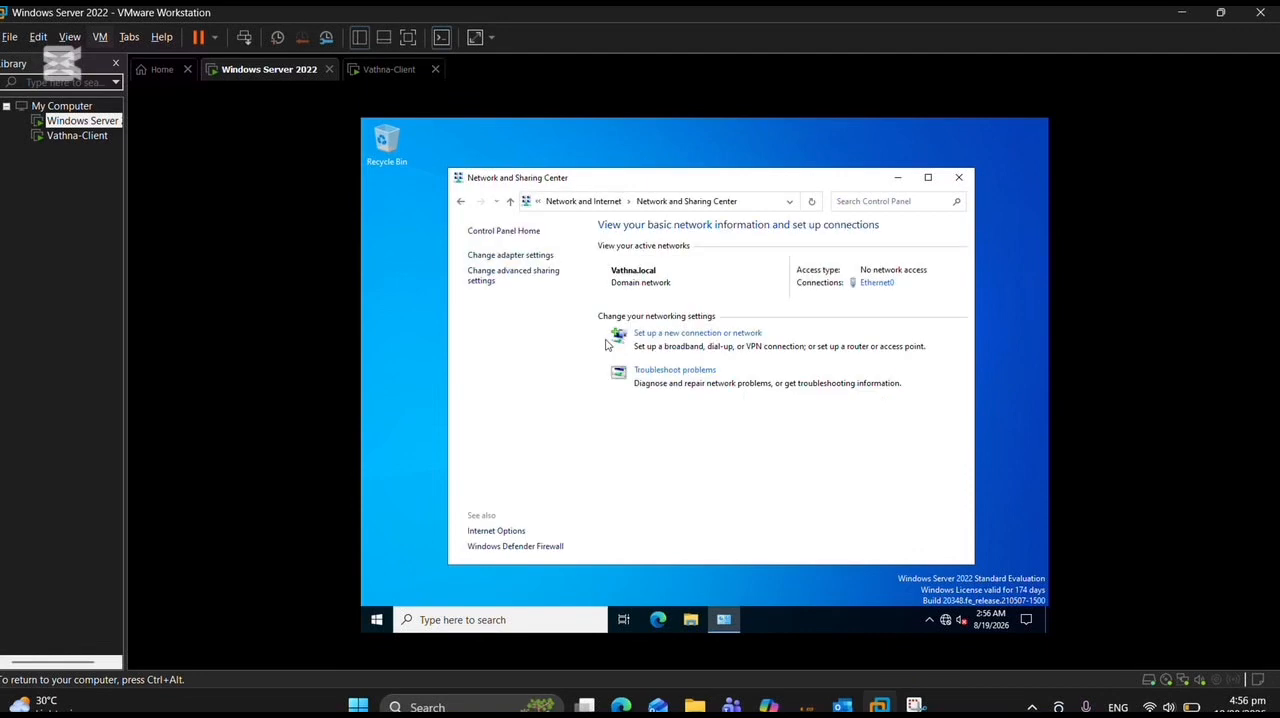
{"action": "left_click", "coordinate": [876, 282]}
{"action": "left_click", "coordinate": [626, 479]}
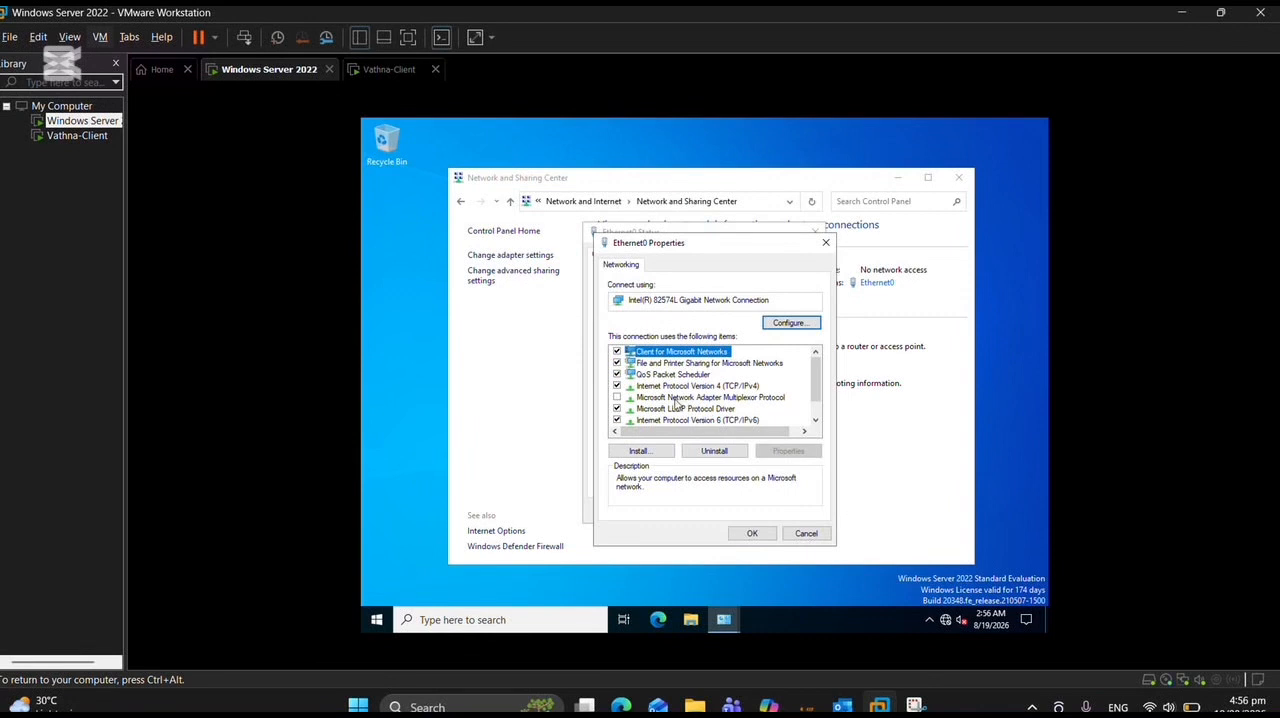
Keep Internet Protocol Version 4 (TCP/IPv4) enabled on Ethernet0 and open its properties.
{"action": "left_click", "coordinate": [618, 388]}
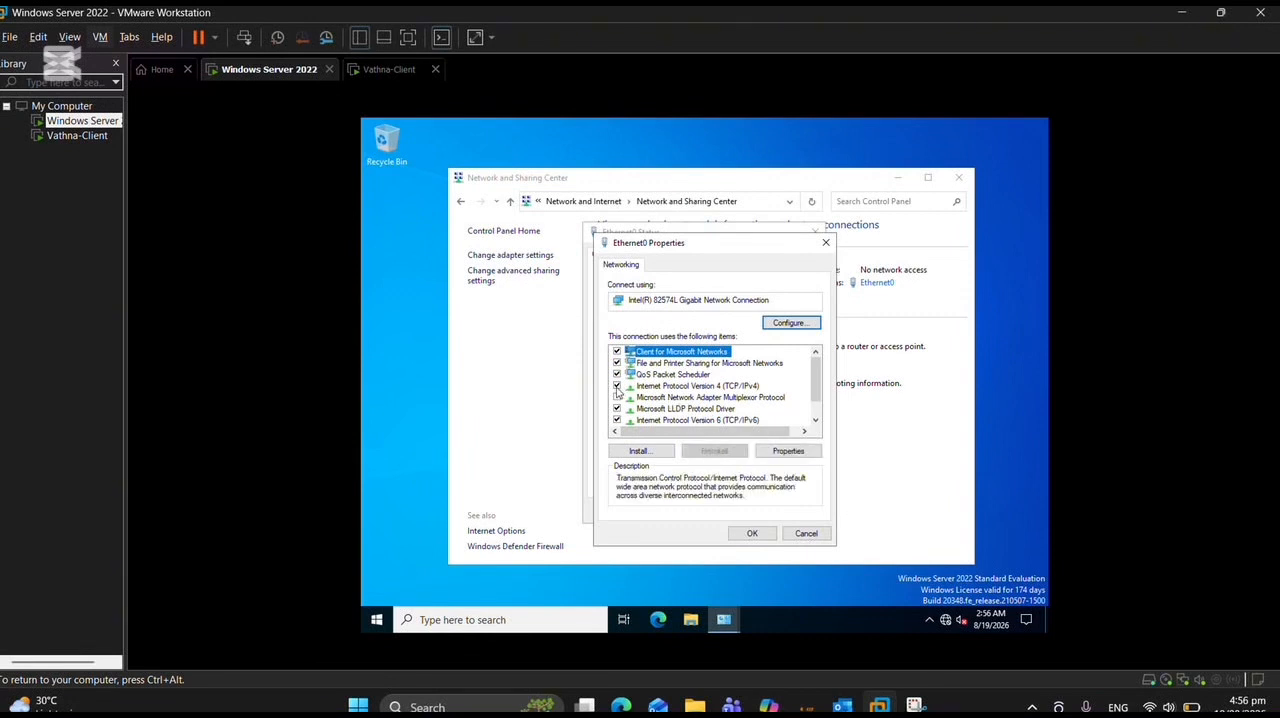
{"action": "left_click", "coordinate": [617, 386]}
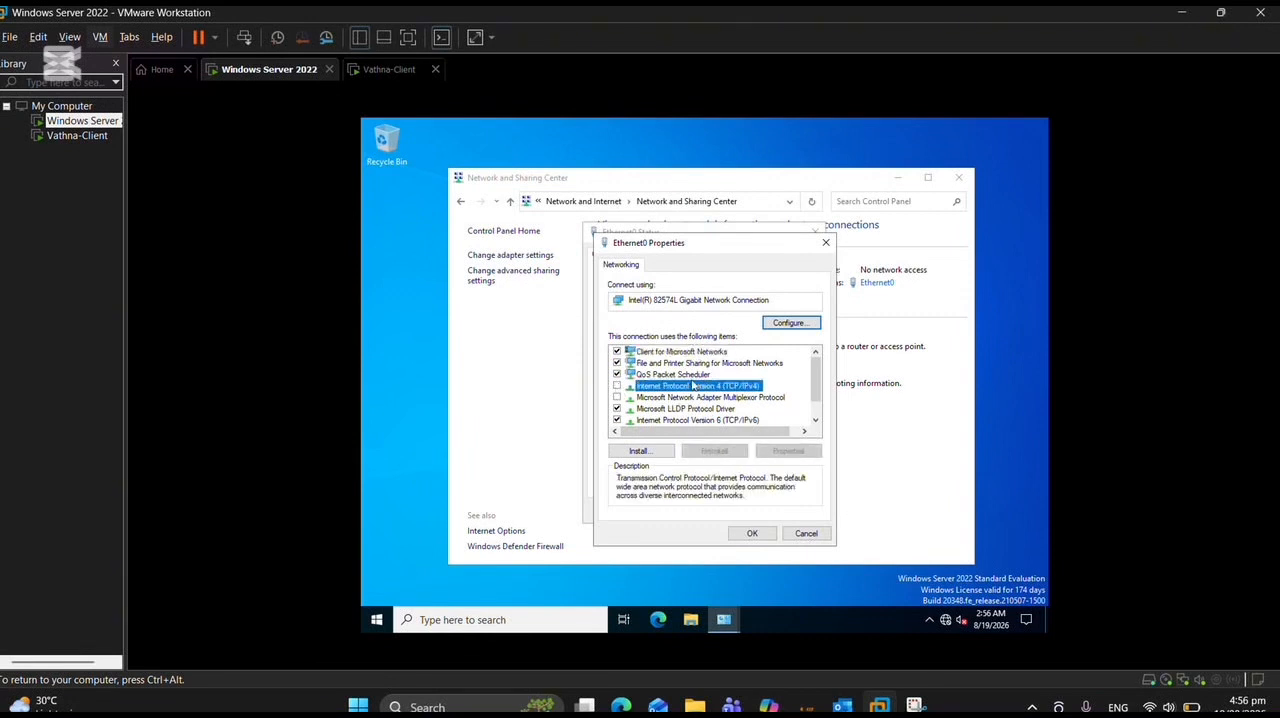
{"action": "left_click", "coordinate": [617, 387]}
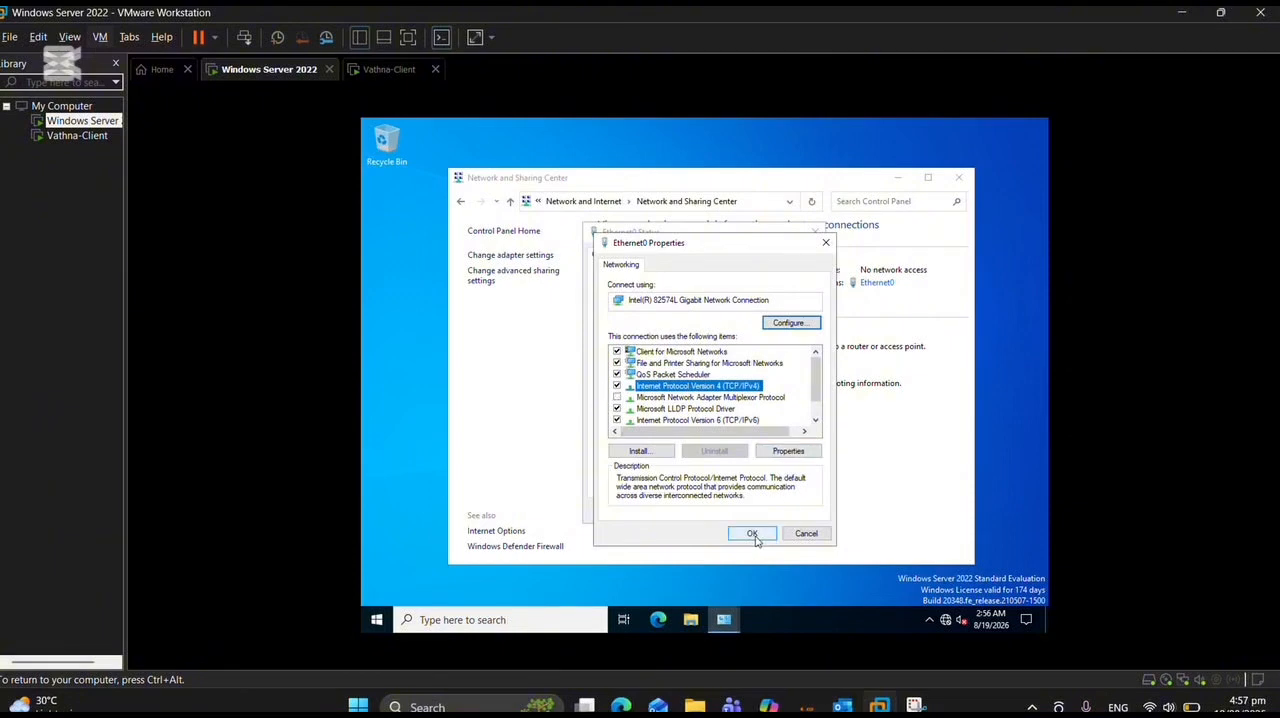
{"action": "left_click", "coordinate": [788, 451]}
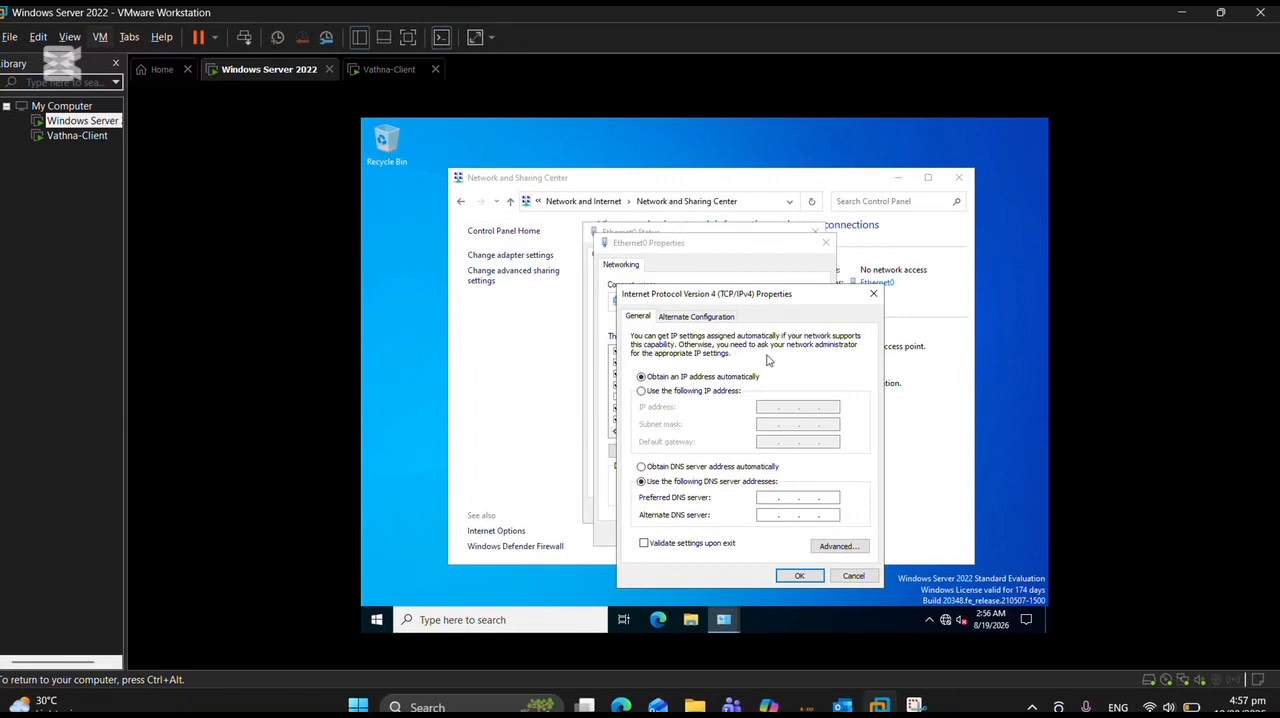
Assign Ethernet0 the static IP address 192.168.100.10 with the default subnet mask and save the adapter settings.
{"action": "left_click", "coordinate": [641, 391]}
{"action": "type", "text": "192 . 168 . 100 . 10"}
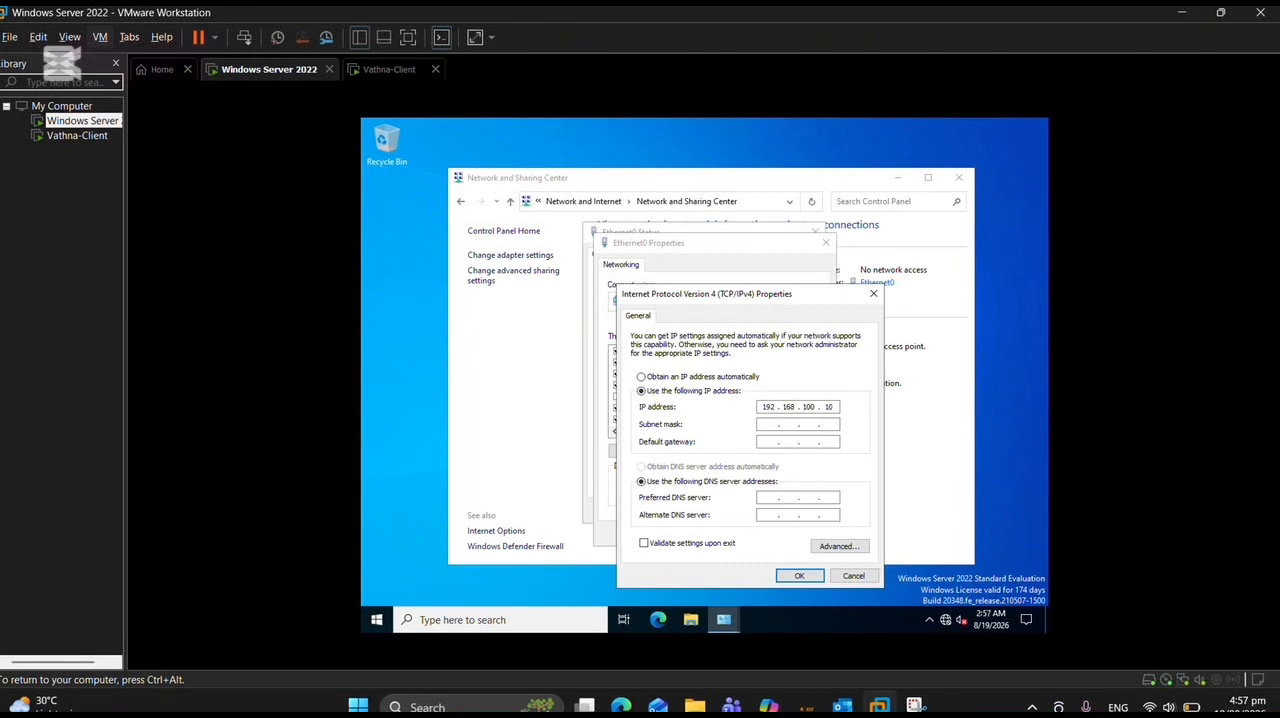
{"action": "left_click", "coordinate": [763, 428]}
{"action": "left_click", "coordinate": [799, 576]}
{"action": "left_click", "coordinate": [762, 535]}
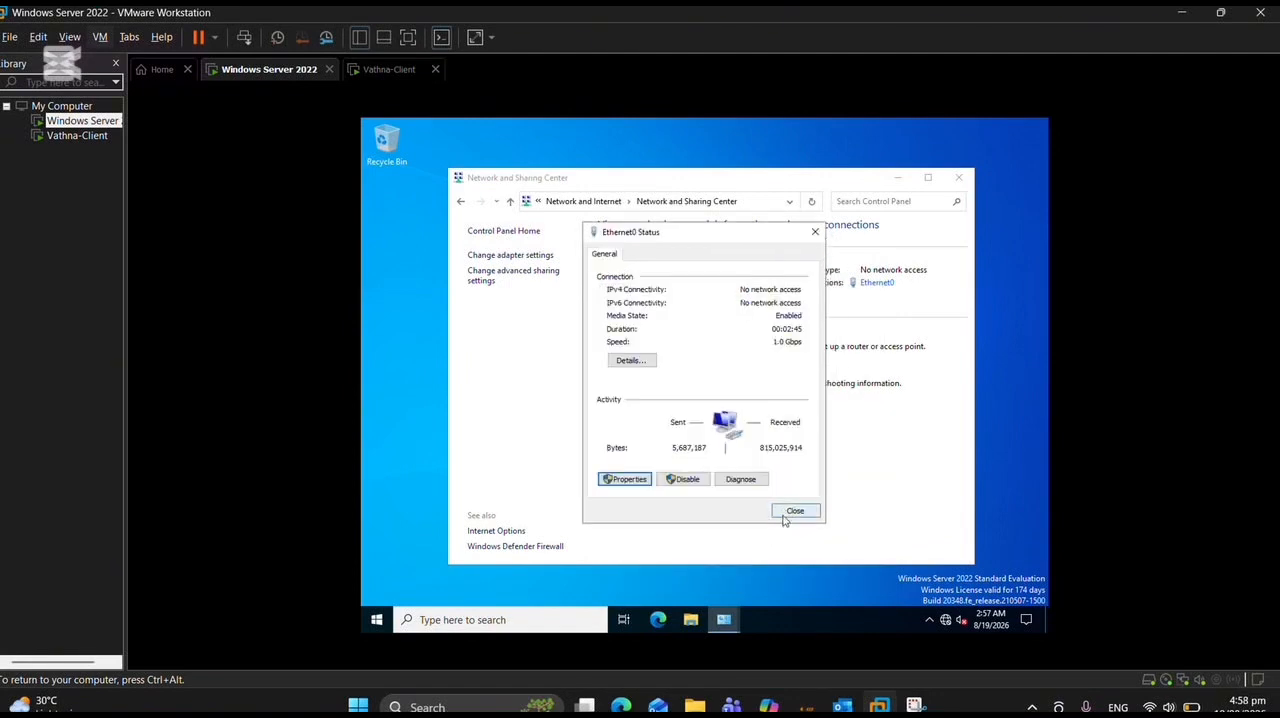
{"action": "left_click", "coordinate": [794, 512]}
Launch Server Manager and open Active Directory Users and Computers to examine the domain's Users container.
{"action": "left_click", "coordinate": [469, 622]}
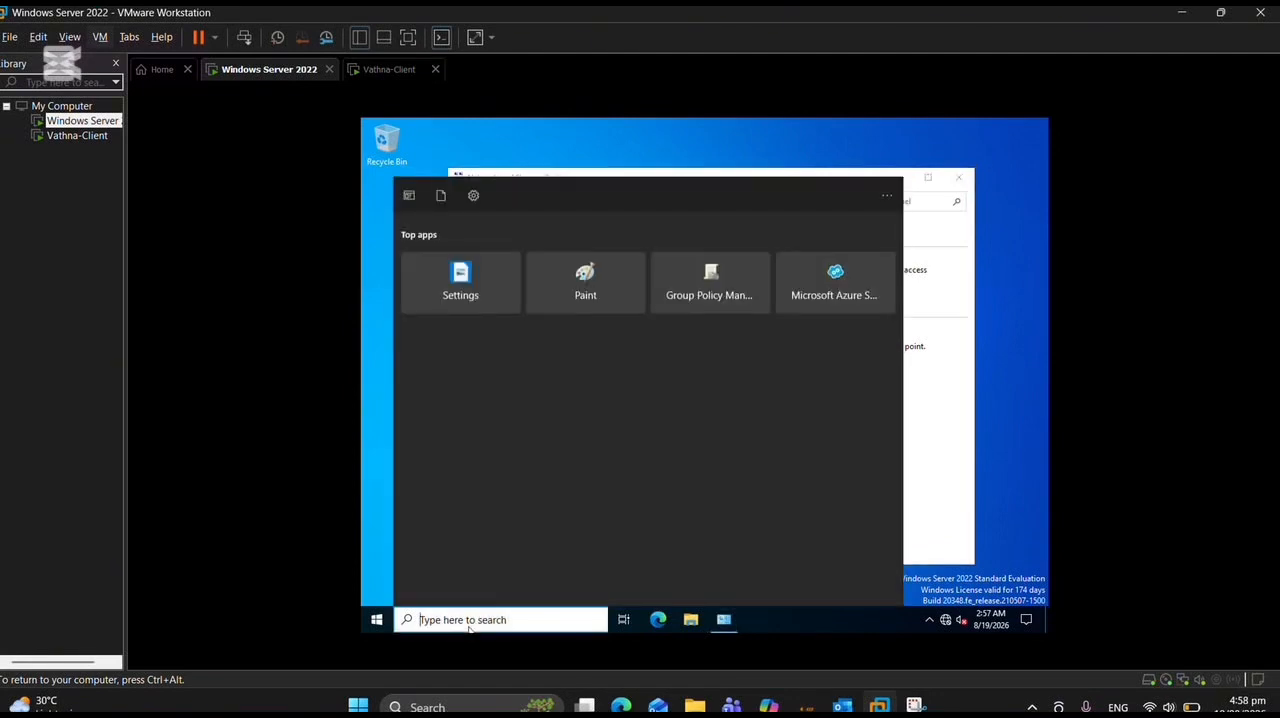
{"action": "type", "text": "server"}
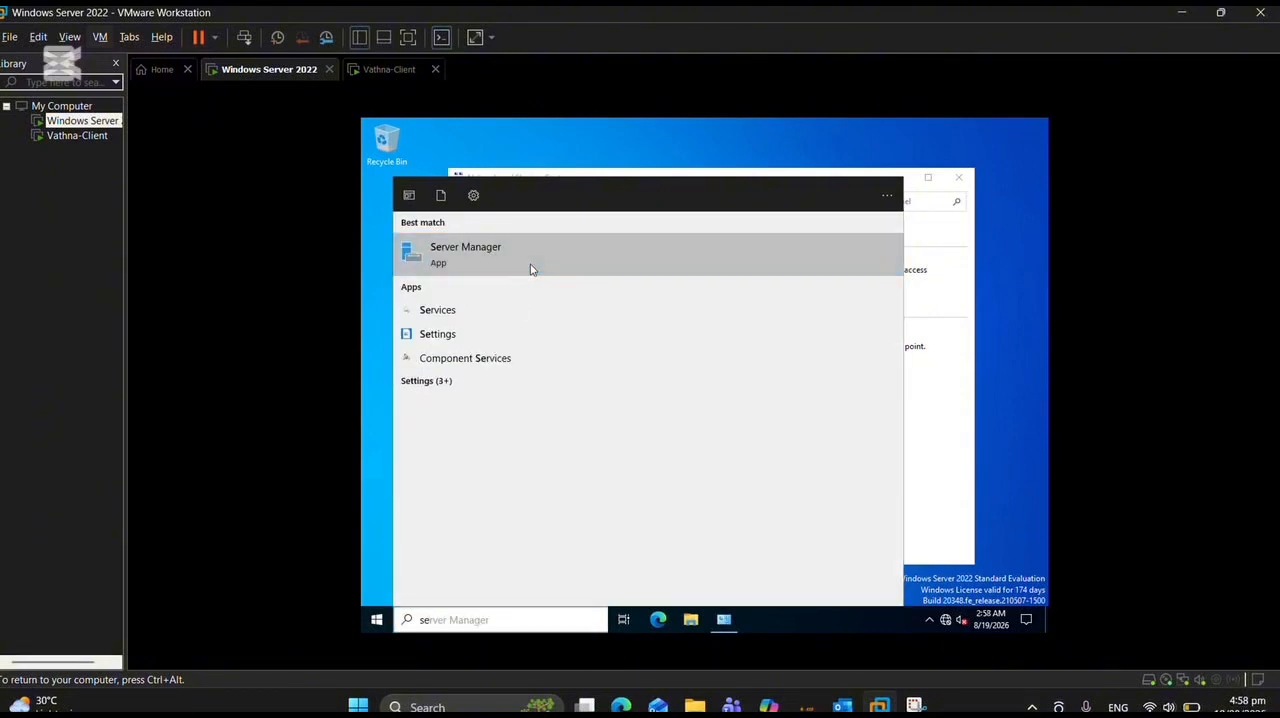
{"action": "left_click", "coordinate": [531, 269]}
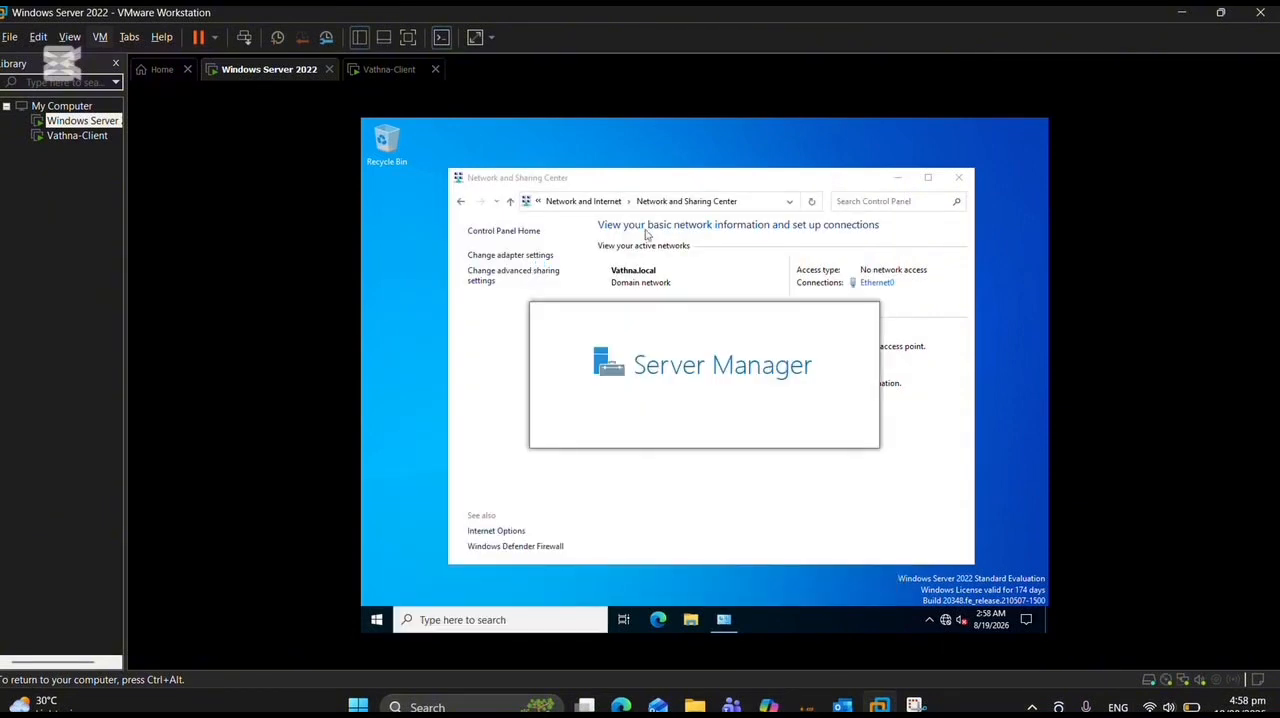
{"action": "left_click", "coordinate": [950, 155]}
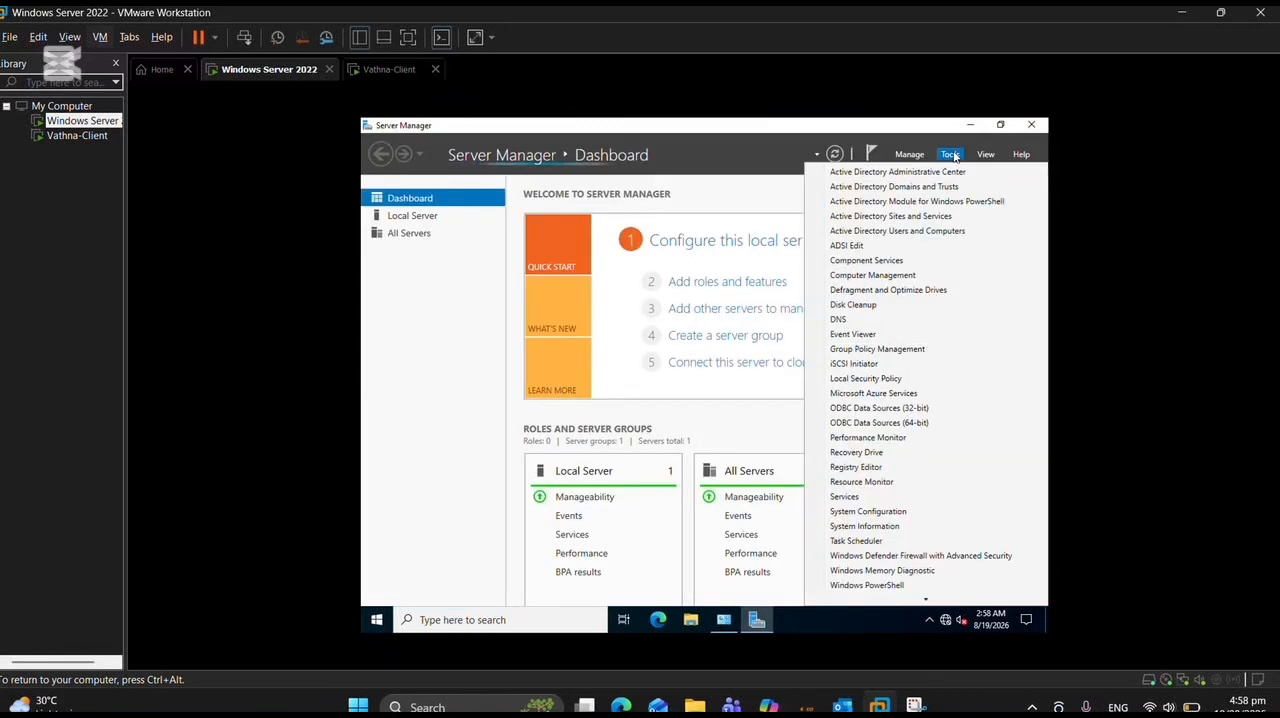
{"action": "left_click", "coordinate": [971, 232]}
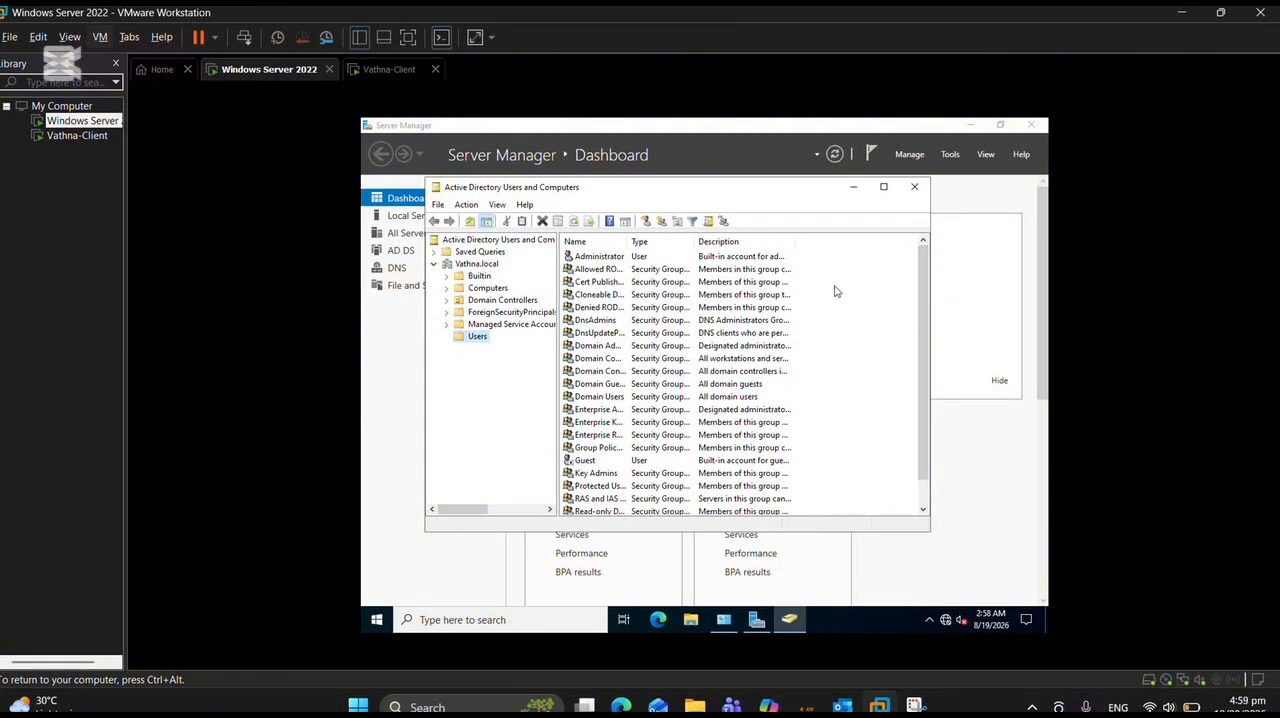
Switch to the client virtual machine and open its Ethernet0 adapter properties from Control Panel's network status settings.
{"action": "left_click", "coordinate": [88, 135]}
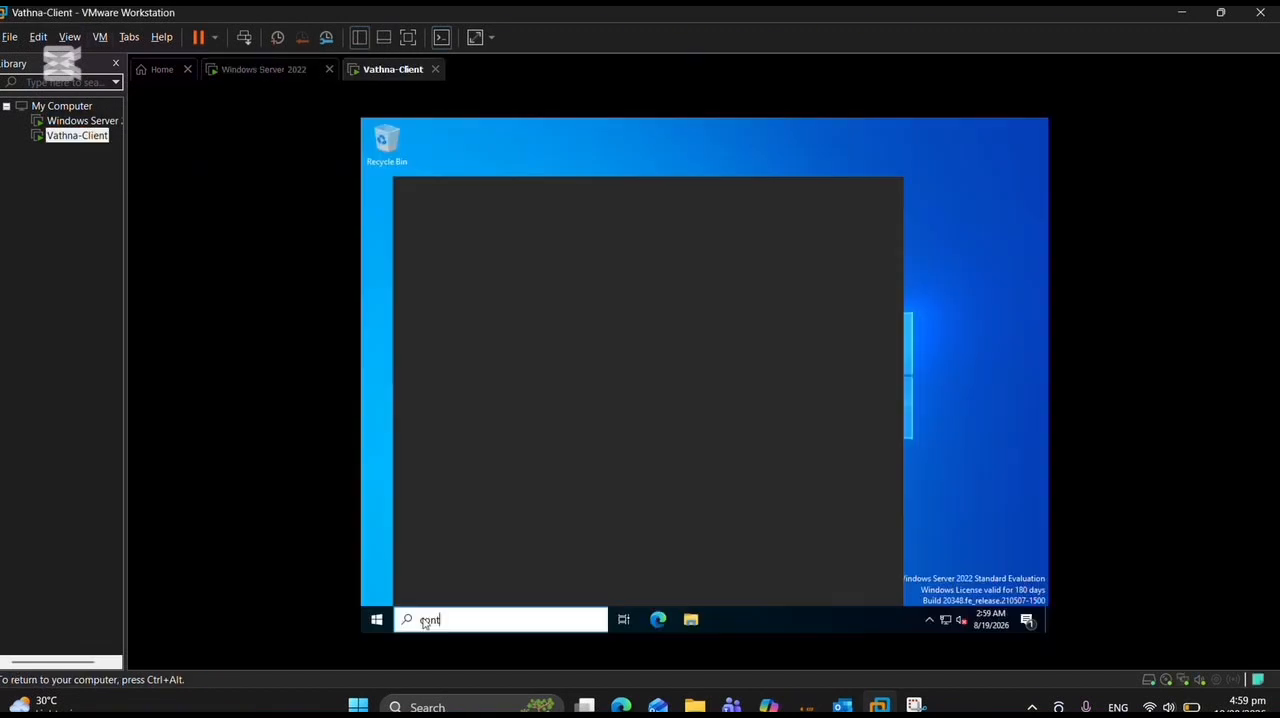
{"action": "type", "text": "rol"}
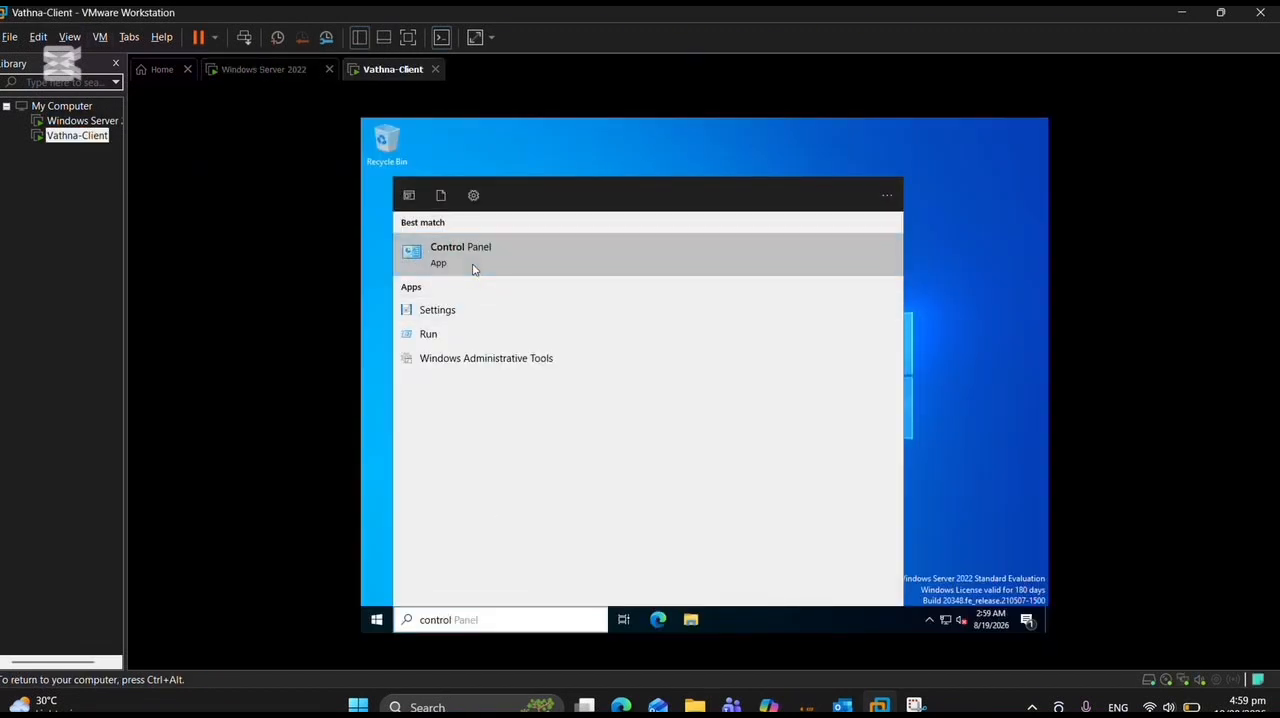
{"action": "left_click", "coordinate": [474, 268]}
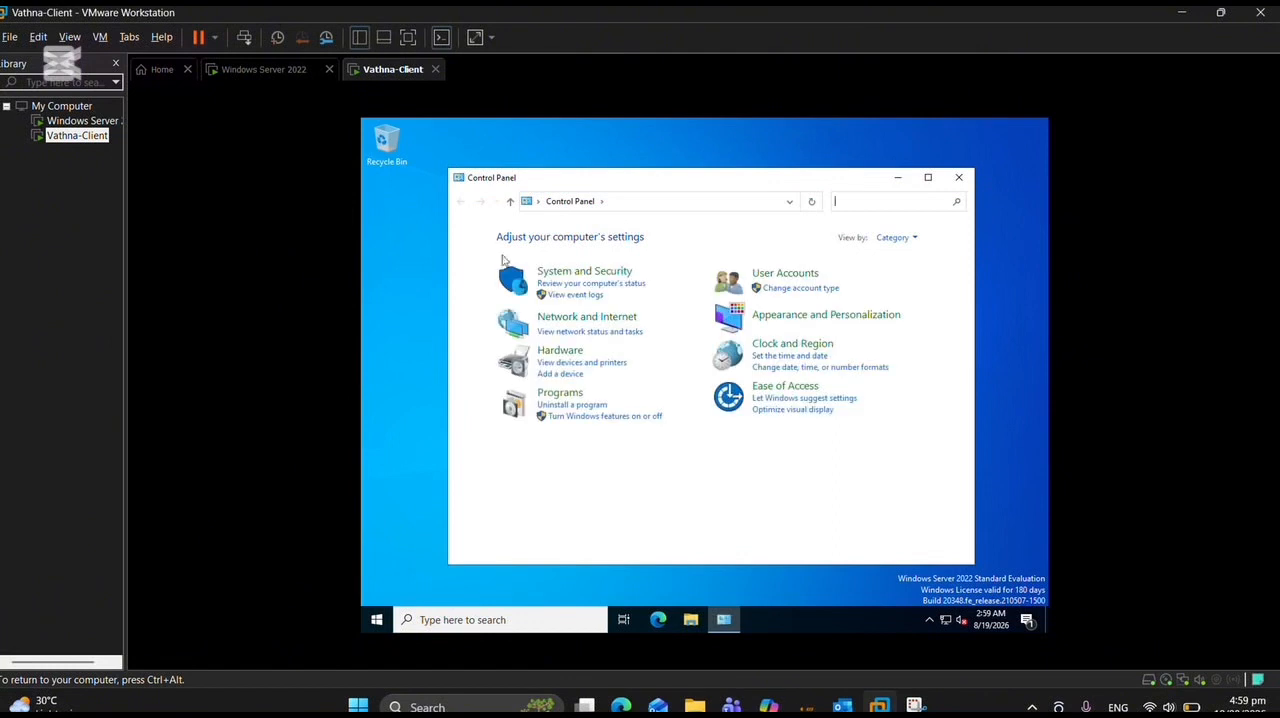
{"action": "left_click", "coordinate": [614, 334]}
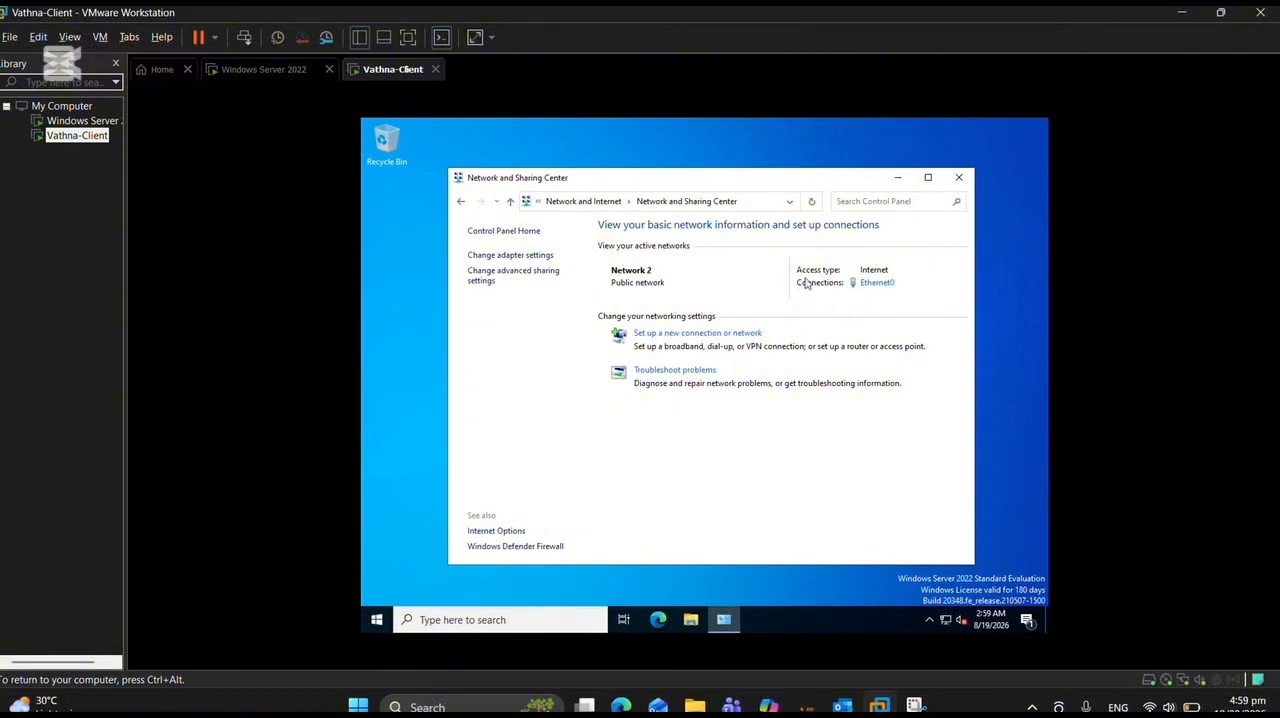
{"action": "left_click", "coordinate": [873, 287]}
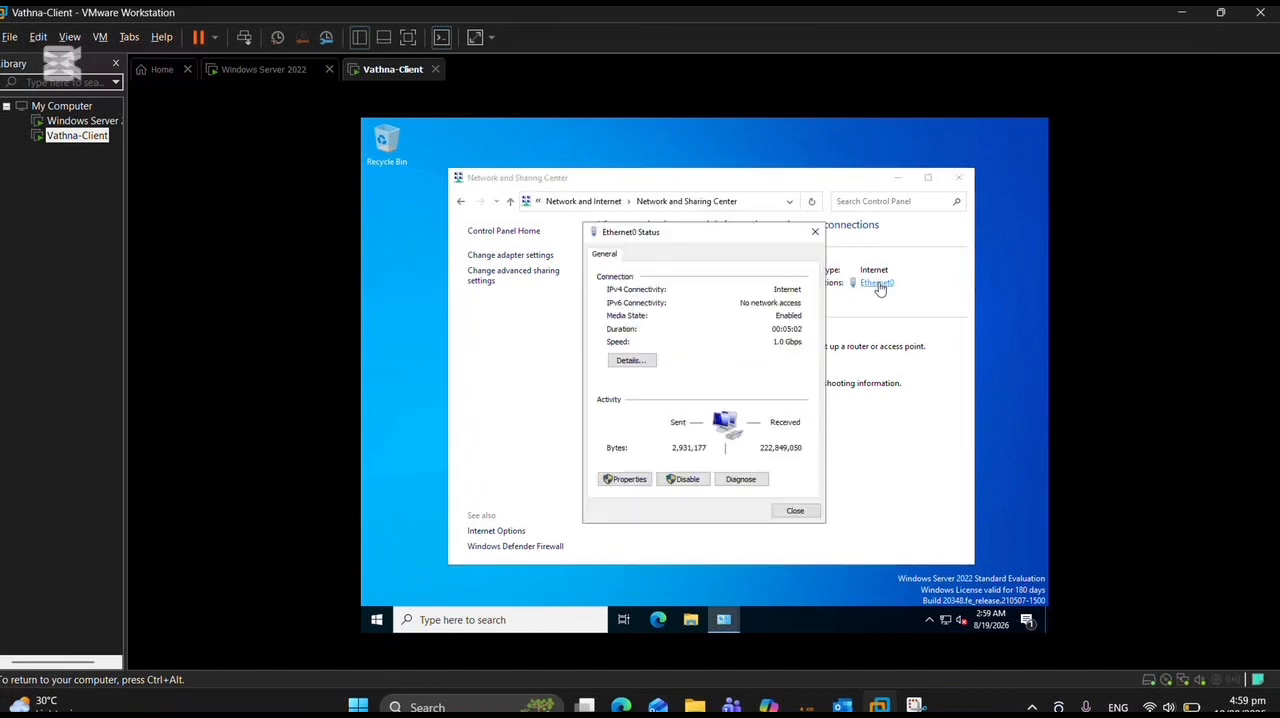
{"action": "left_click", "coordinate": [636, 479]}
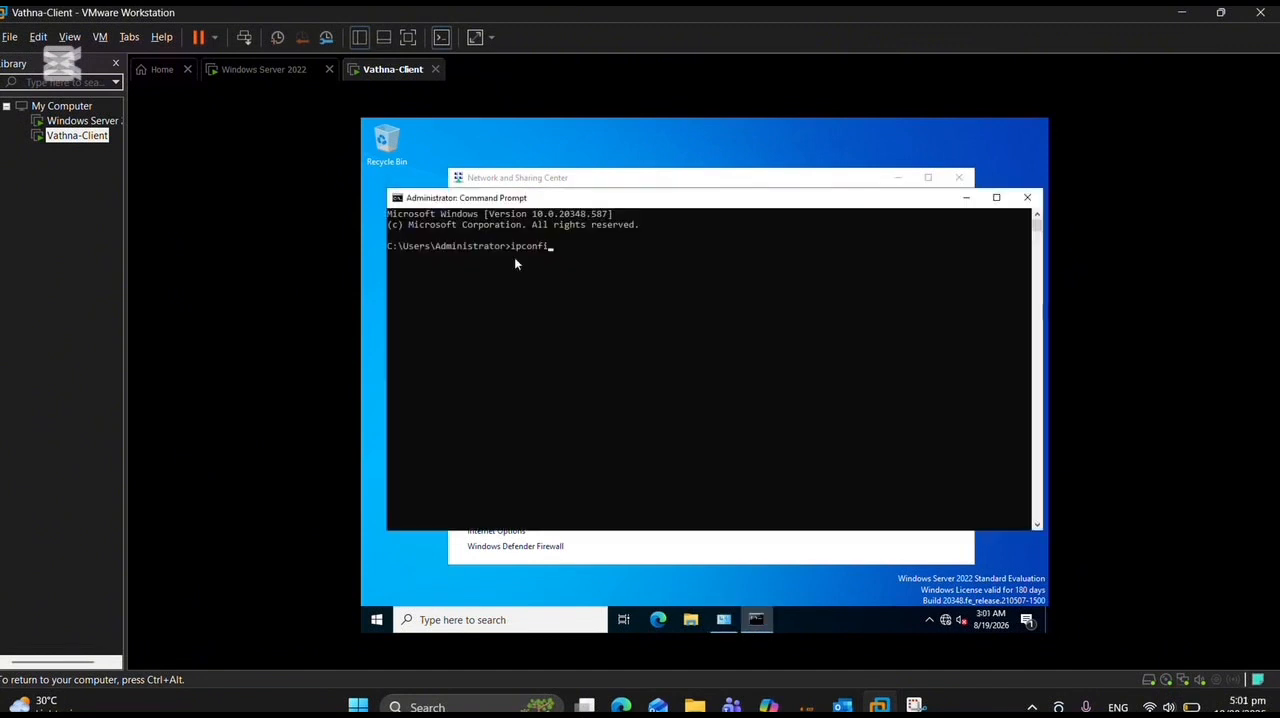
Check the client's IP configuration with ipconfig and test connectivity to the server by pinging 192.168.100.10.
{"action": "key", "text": "Return"}
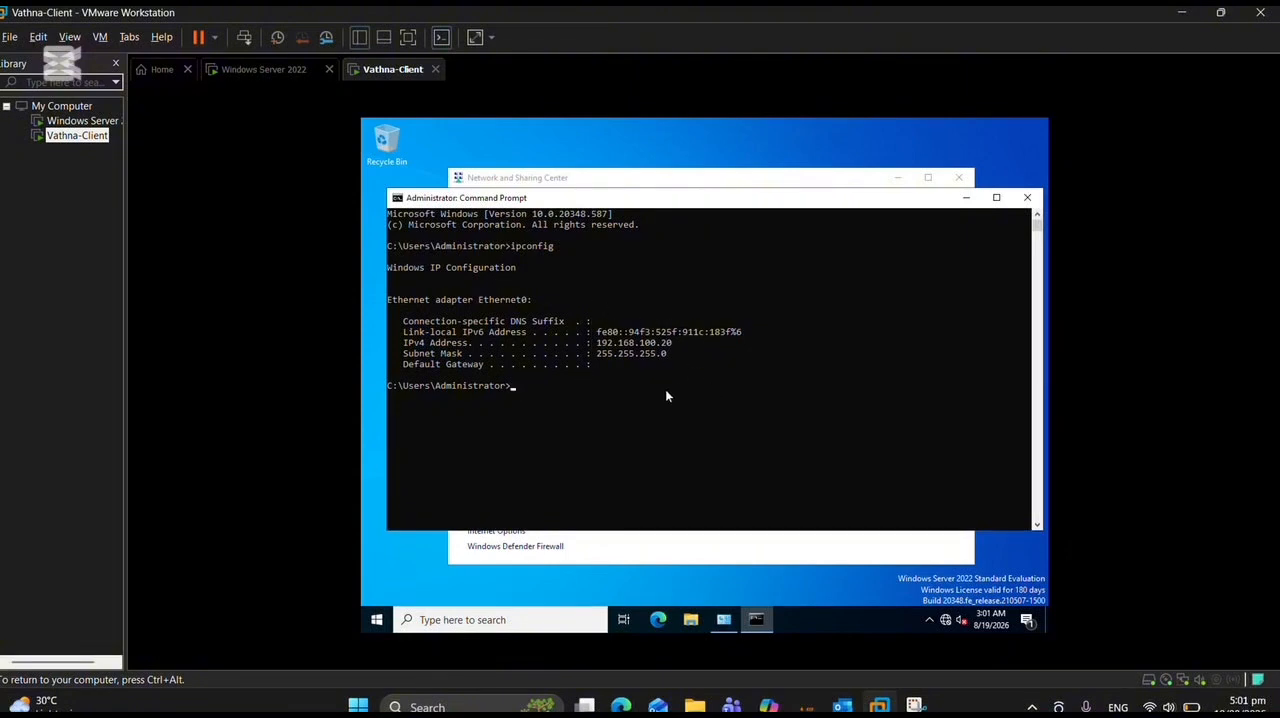
{"action": "type", "text": "ping 192.168.100.10"}
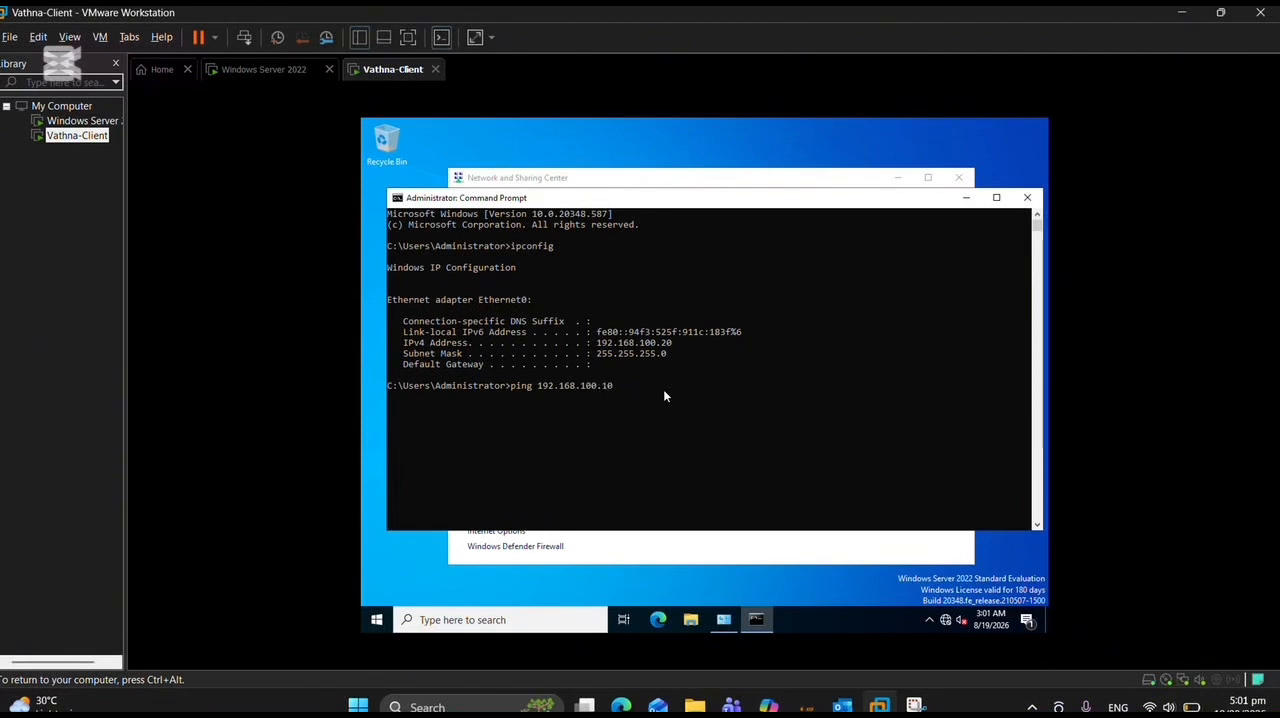
{"action": "key", "text": "Return"}
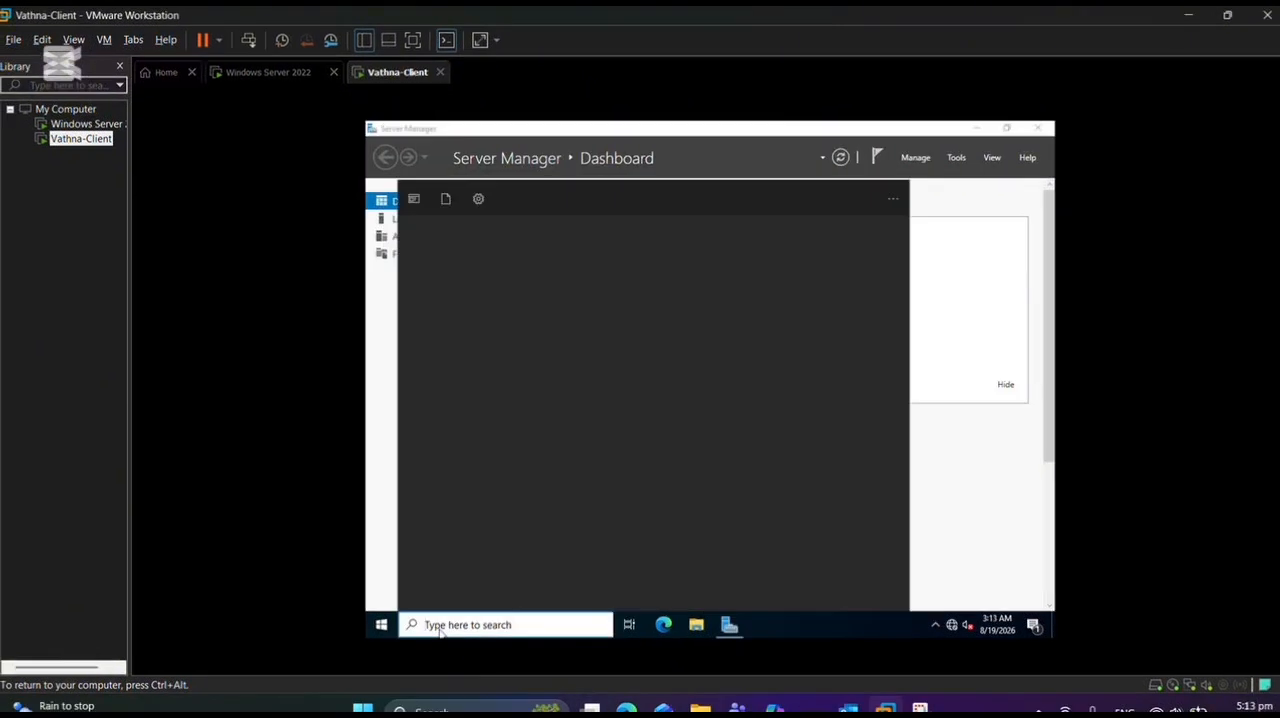
Open System Properties with sysdm.cpl and change the client's membership from workgroup to the domain Vathna.local.
{"action": "left_click", "coordinate": [440, 630]}
{"action": "type", "text": "sysdm.cpl"}
{"action": "left_click", "coordinate": [611, 255]}
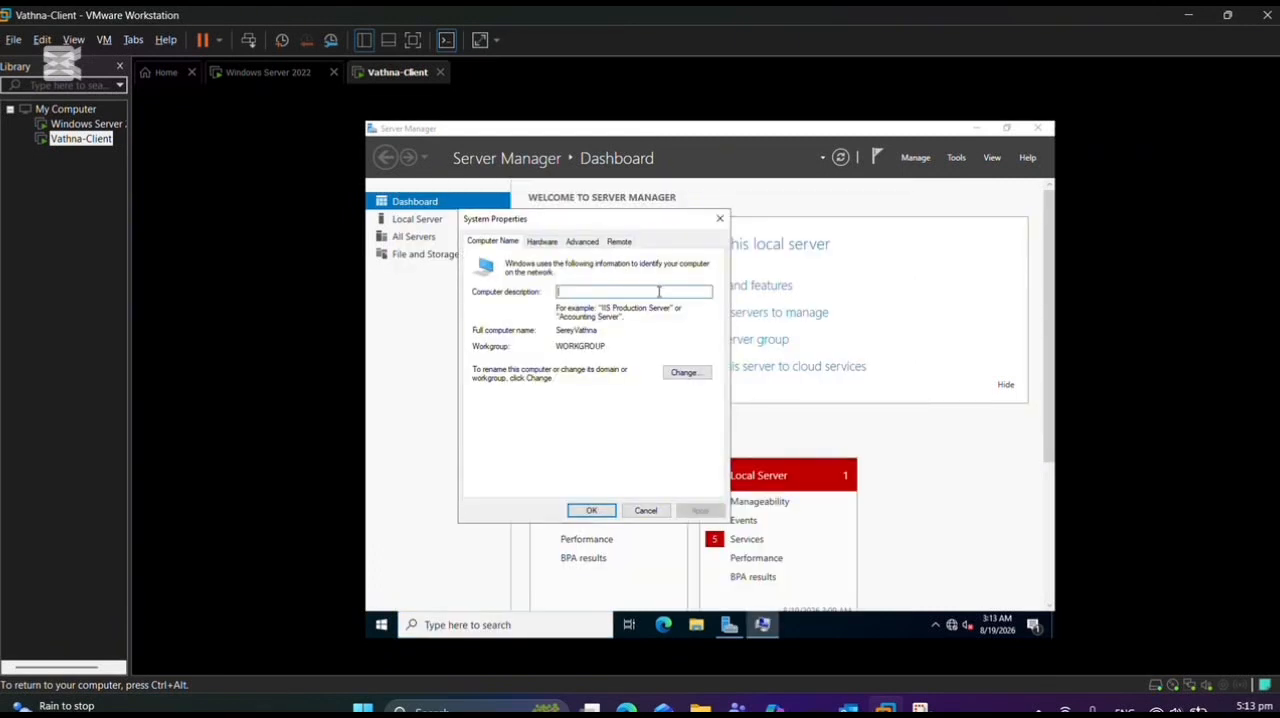
{"action": "left_click", "coordinate": [700, 372]}
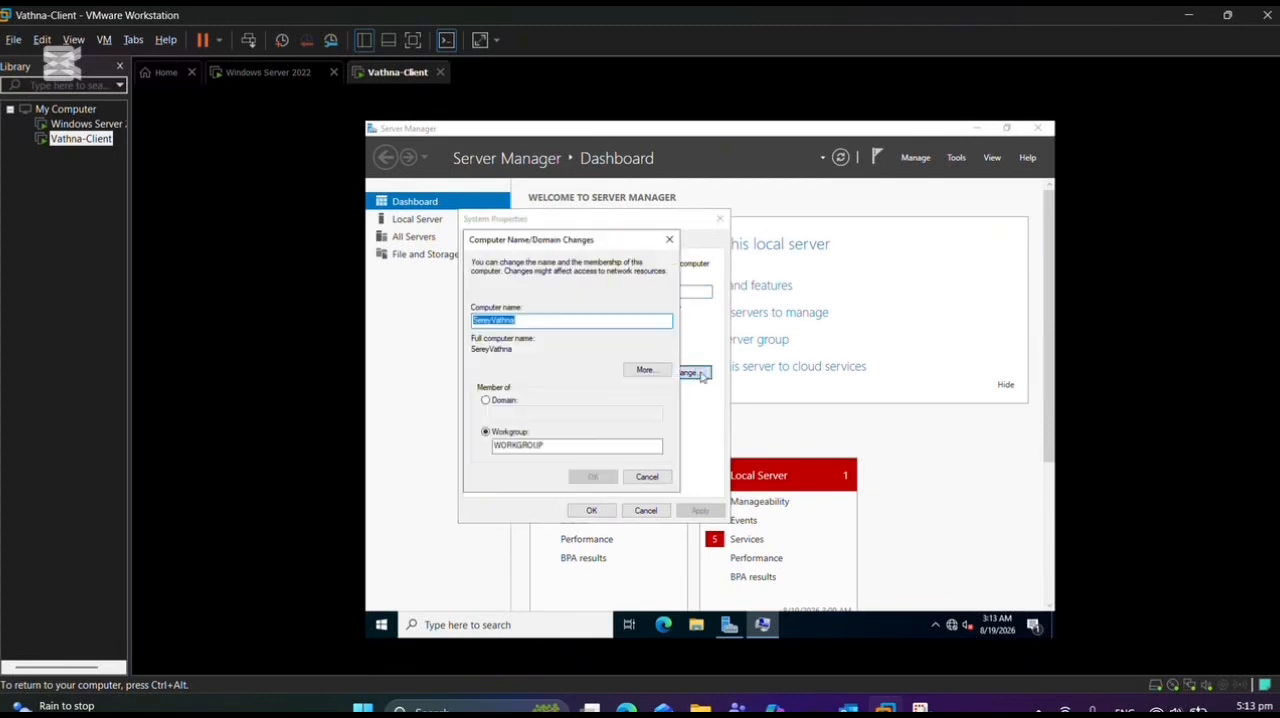
{"action": "left_click", "coordinate": [562, 321]}
{"action": "left_click", "coordinate": [485, 400]}
{"action": "type", "text": "Vathna.local"}
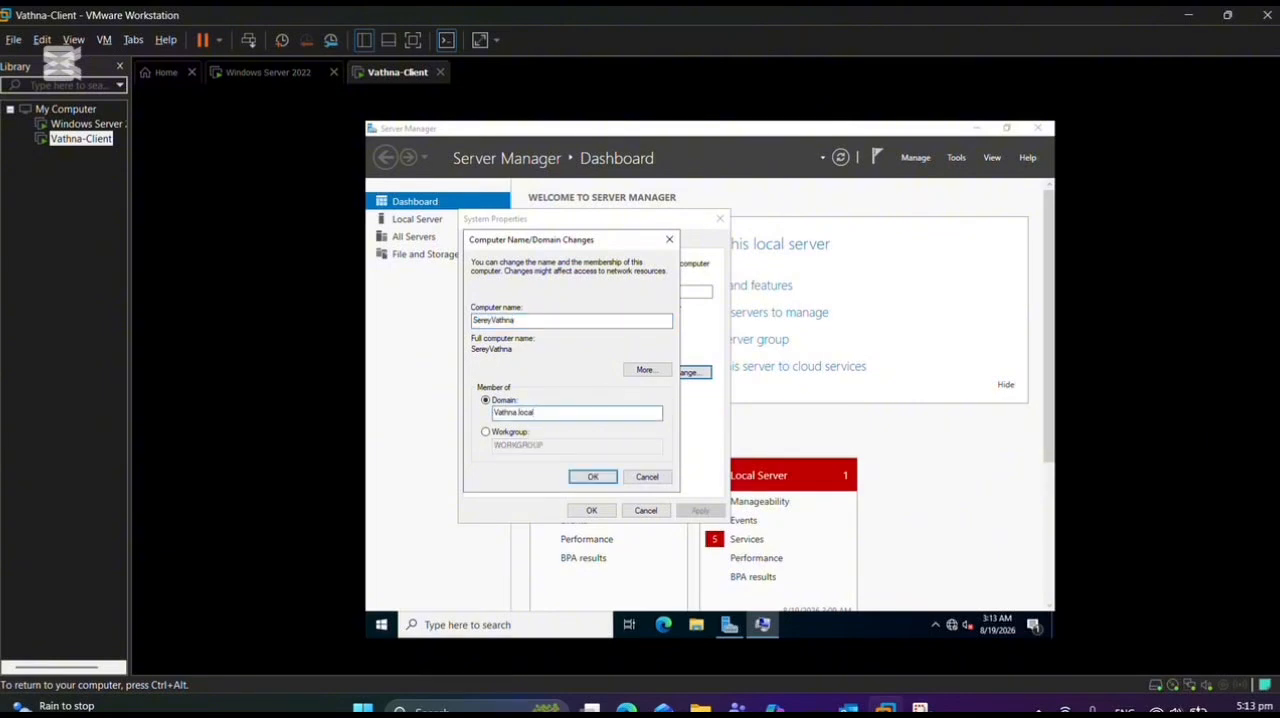
{"action": "left_click", "coordinate": [606, 481]}
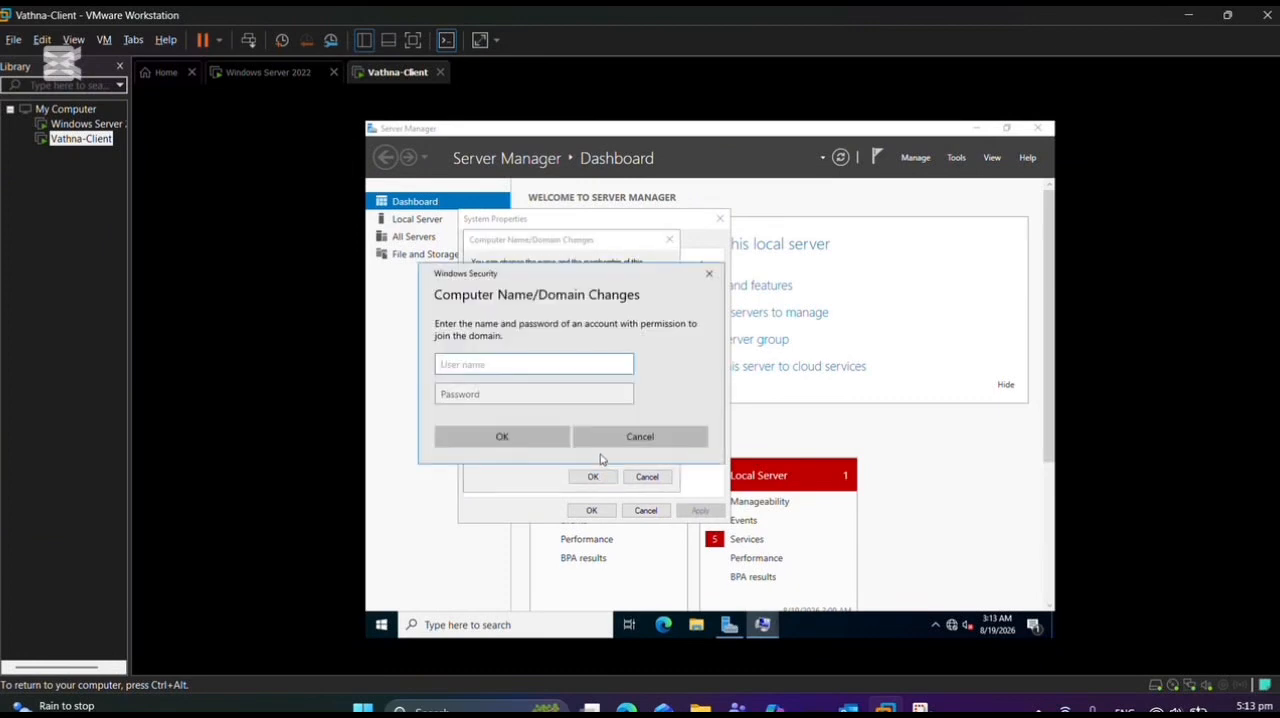
Authorize the domain join with the administrator user name and the account password.
{"action": "type", "text": "administrator"}
{"action": "left_click", "coordinate": [571, 393]}
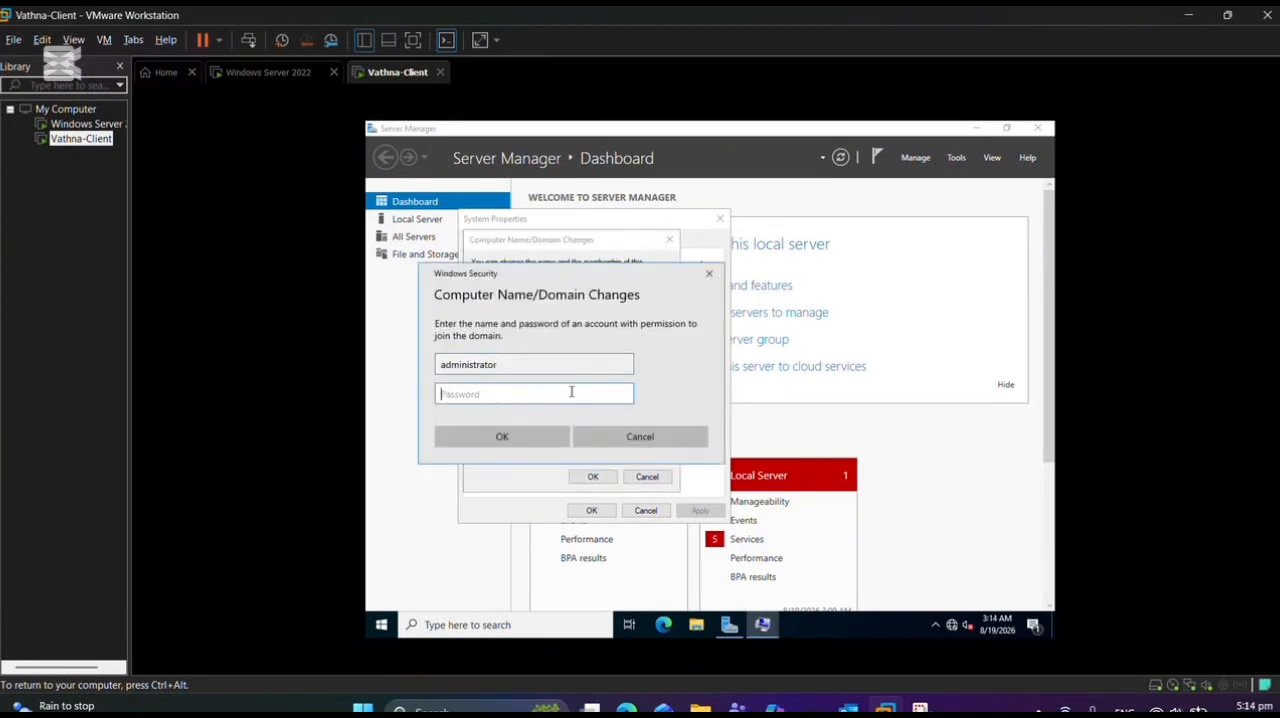
{"action": "type", "text": "*************"}
{"action": "left_click", "coordinate": [505, 437]}
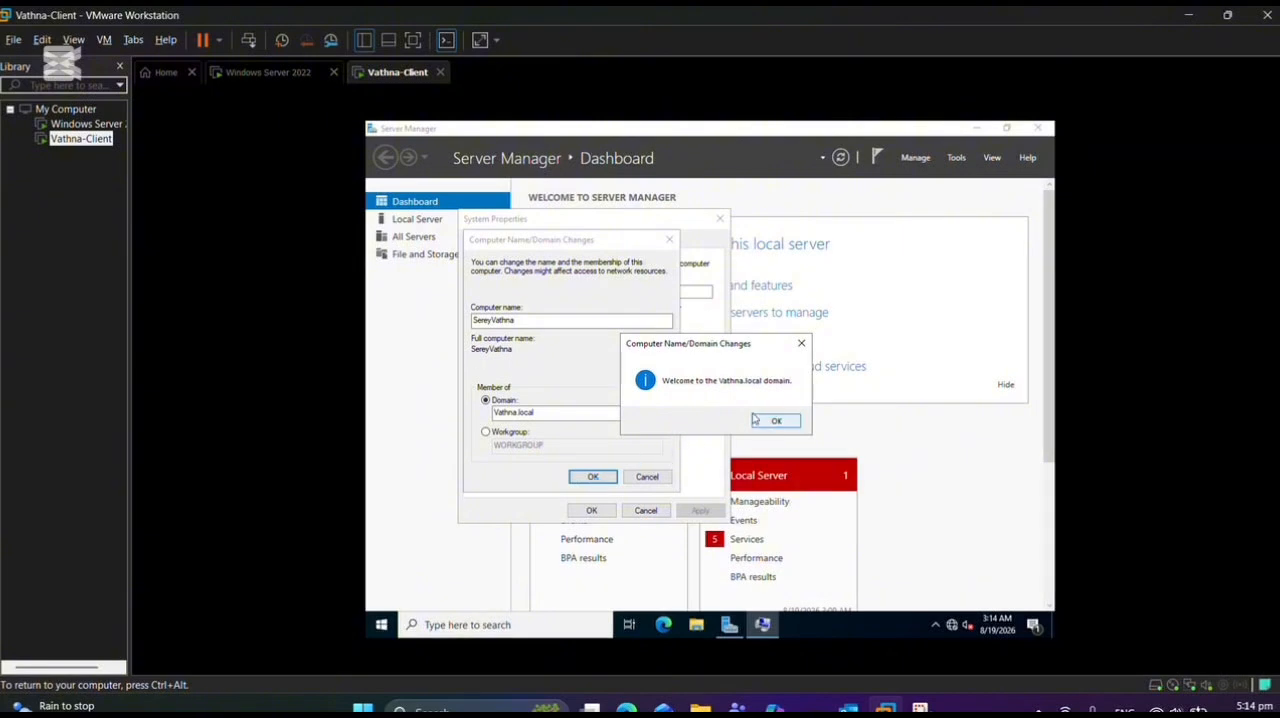
Acknowledge the domain join notices, close System Properties and restart the client computer.
{"action": "left_click", "coordinate": [775, 421]}
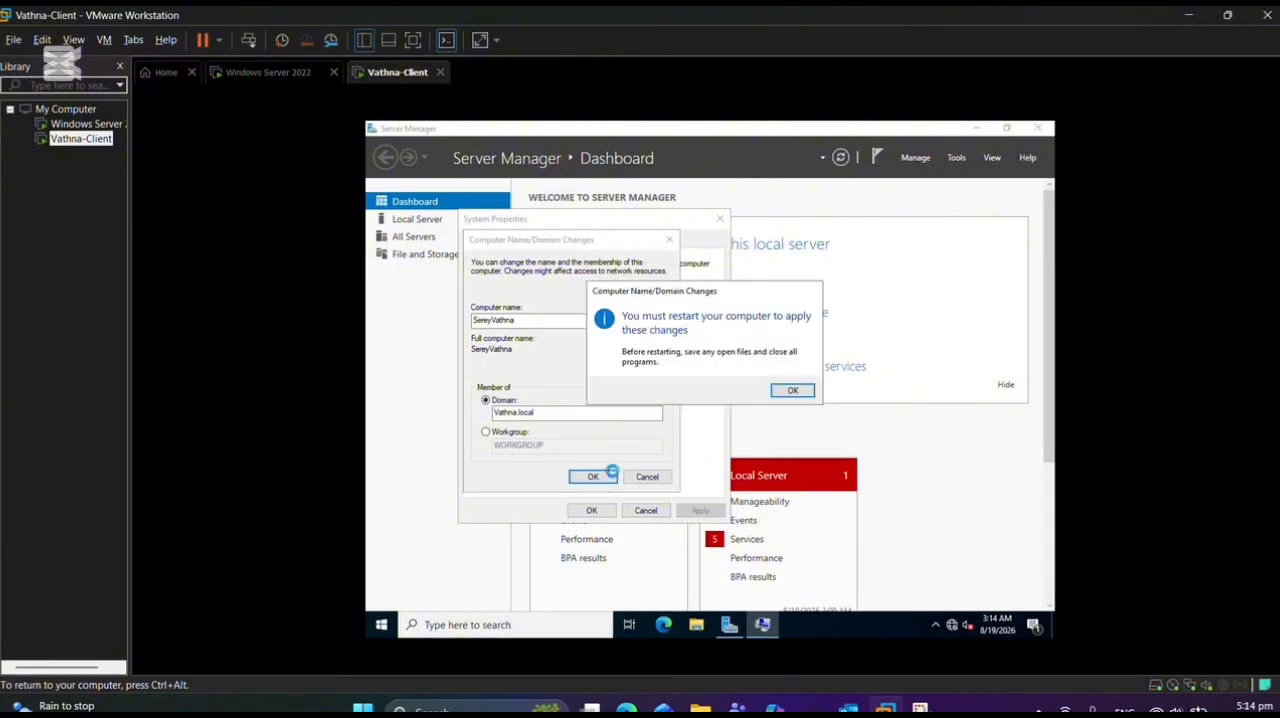
{"action": "left_click", "coordinate": [791, 391]}
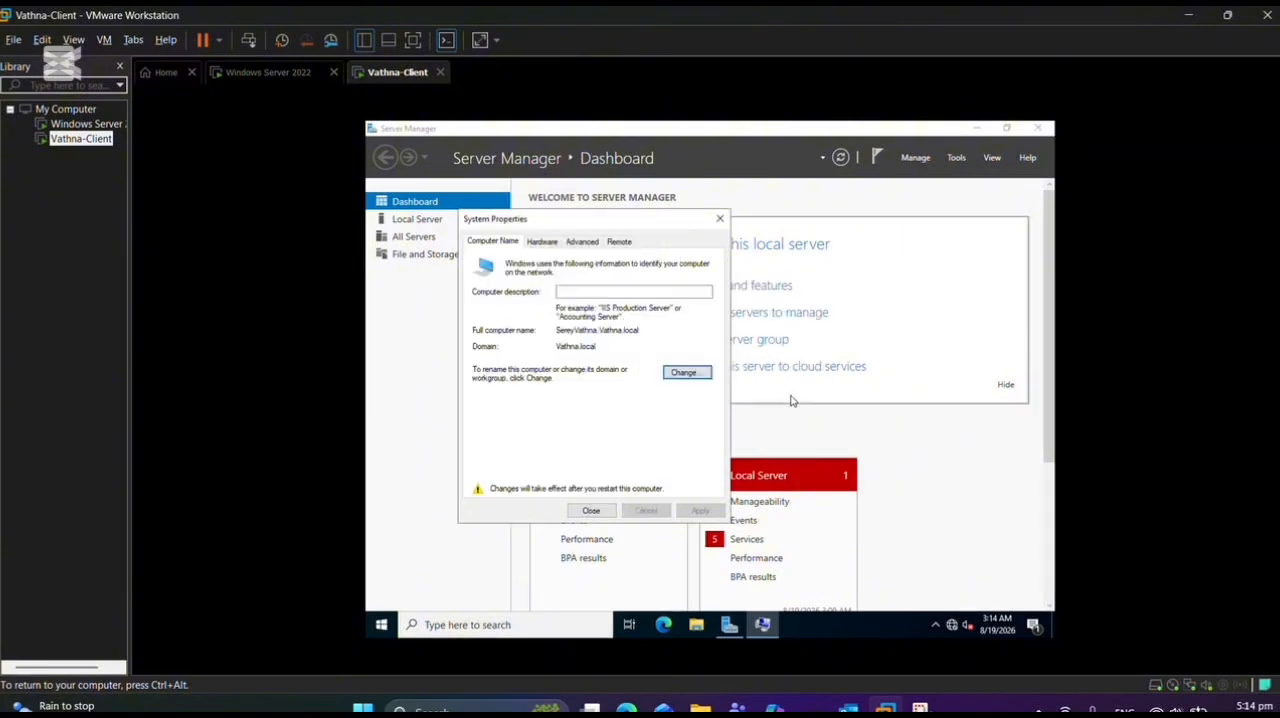
{"action": "left_click", "coordinate": [592, 512]}
{"action": "left_click", "coordinate": [703, 384]}
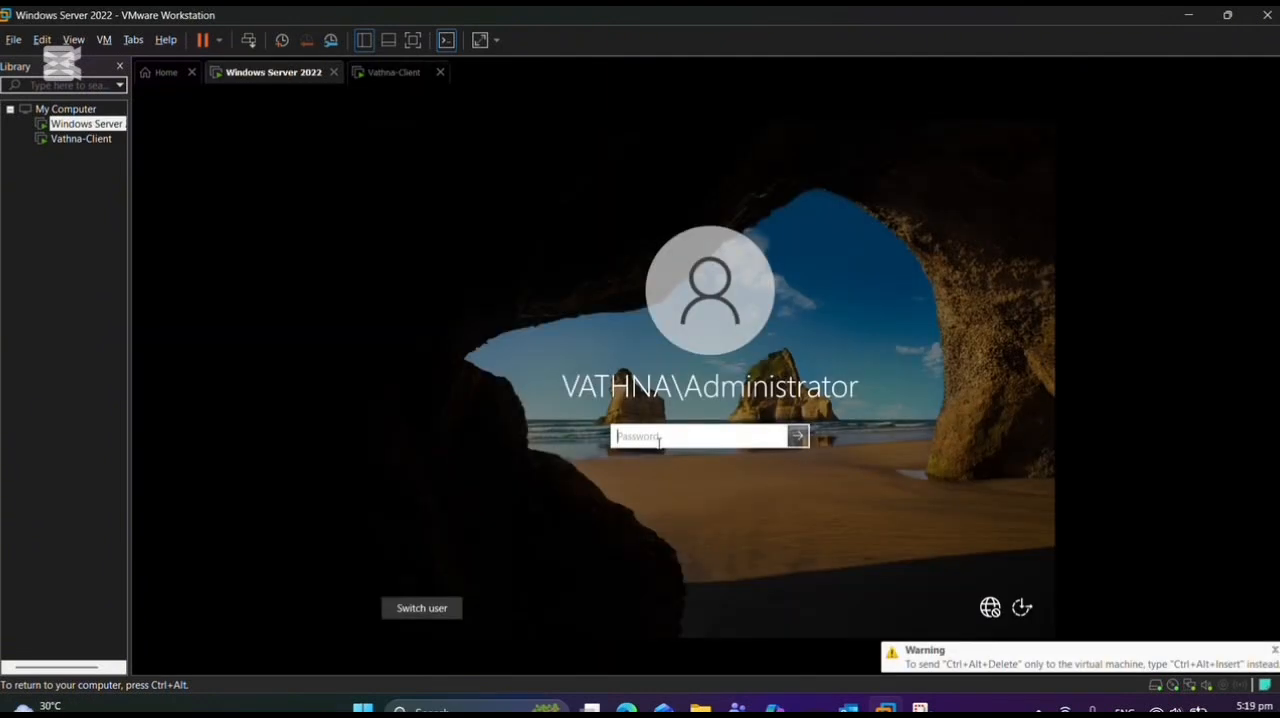
Sign in to the Windows Server 2022 virtual machine as the domain Administrator by entering the account password.
{"action": "type", "text": "****"}
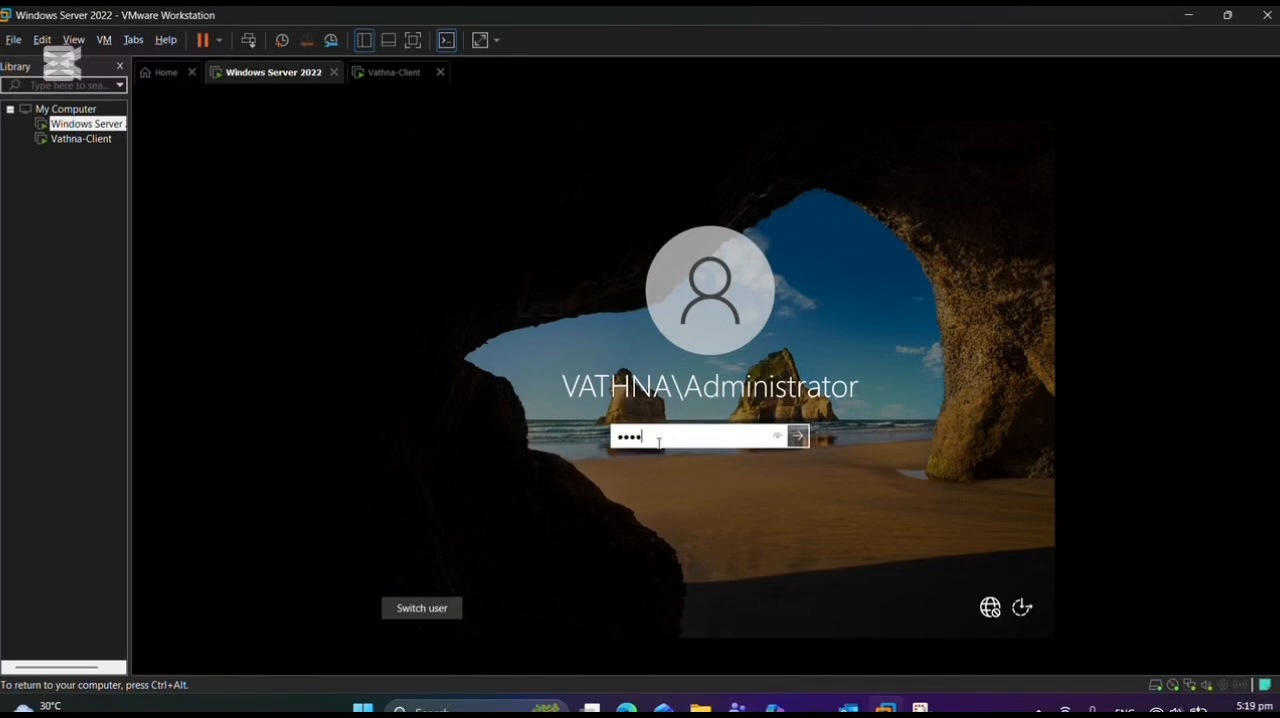
{"action": "type", "text": "********"}
{"action": "key", "text": "Return"}
Start Server Manager on the server and open Active Directory Users and Computers.
{"action": "key", "text": "super"}
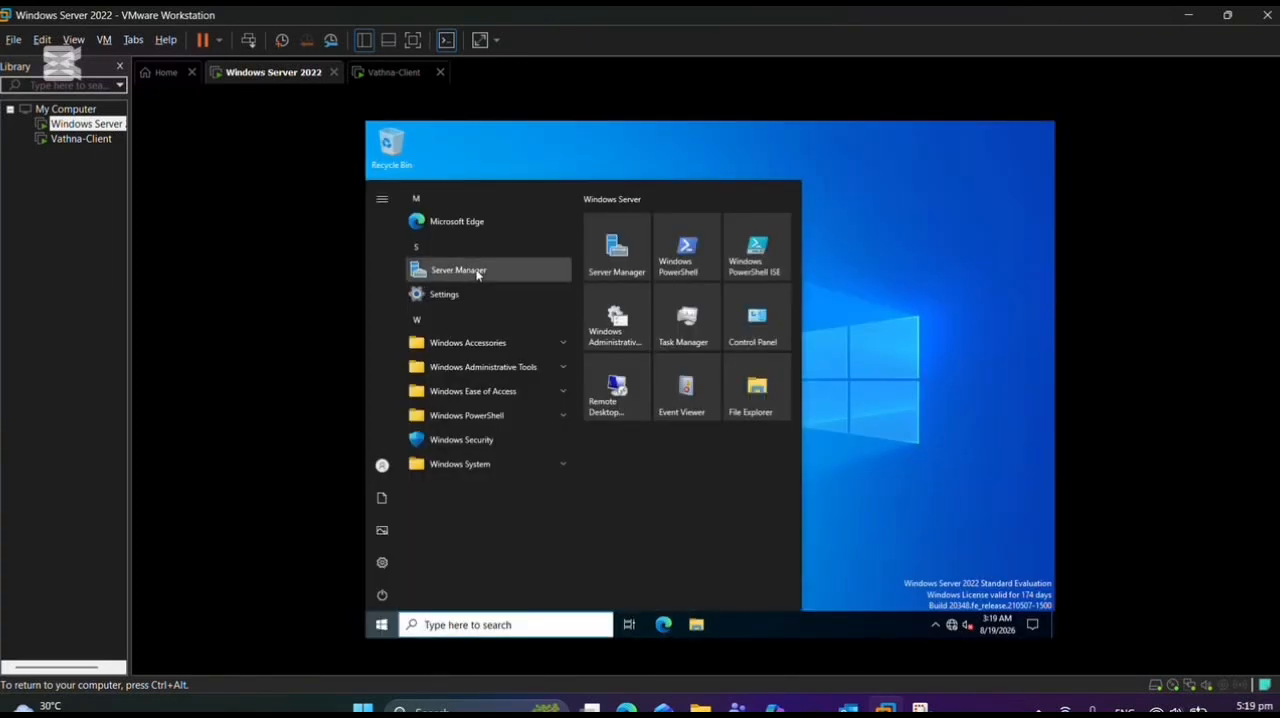
{"action": "left_click", "coordinate": [477, 271]}
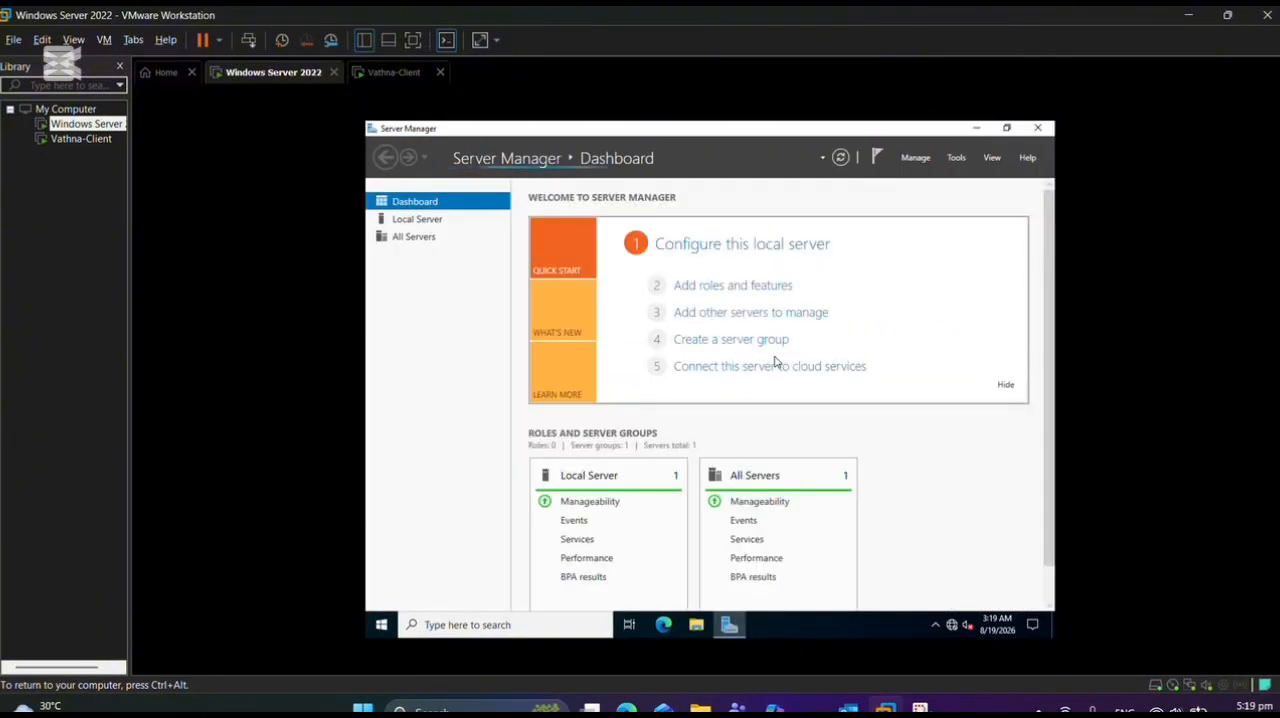
{"action": "left_click", "coordinate": [958, 160]}
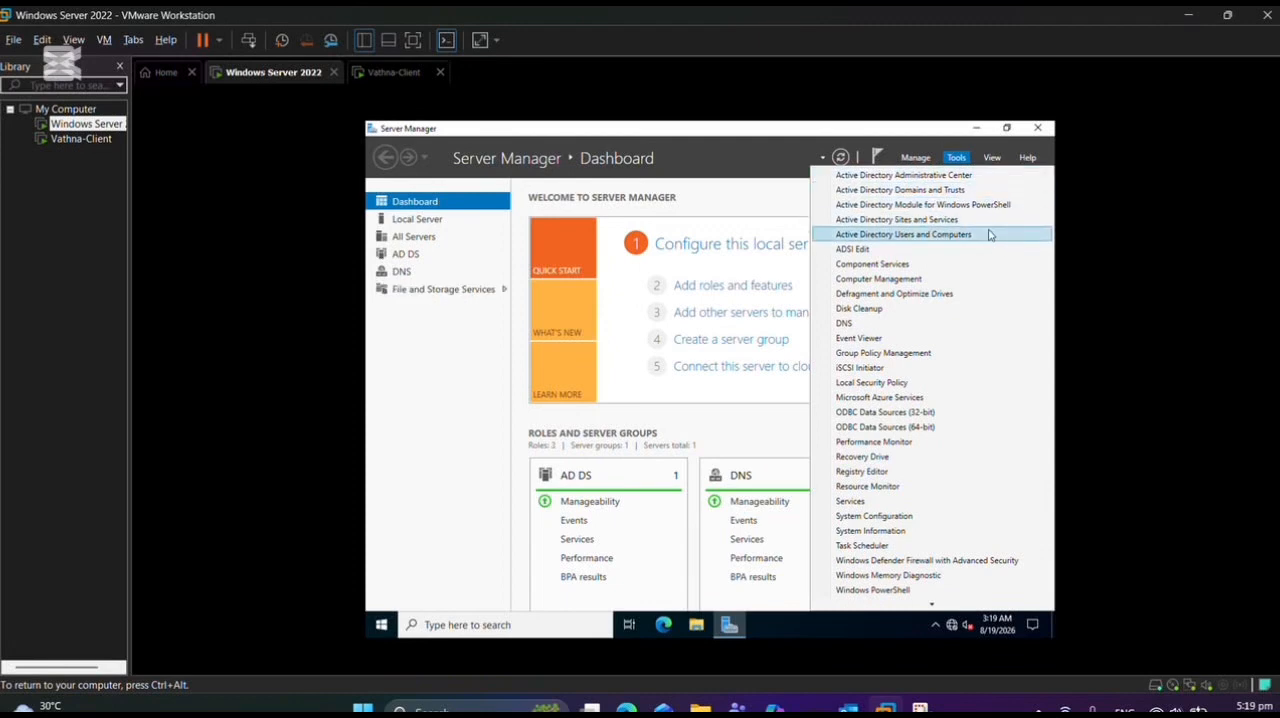
{"action": "left_click", "coordinate": [989, 234]}
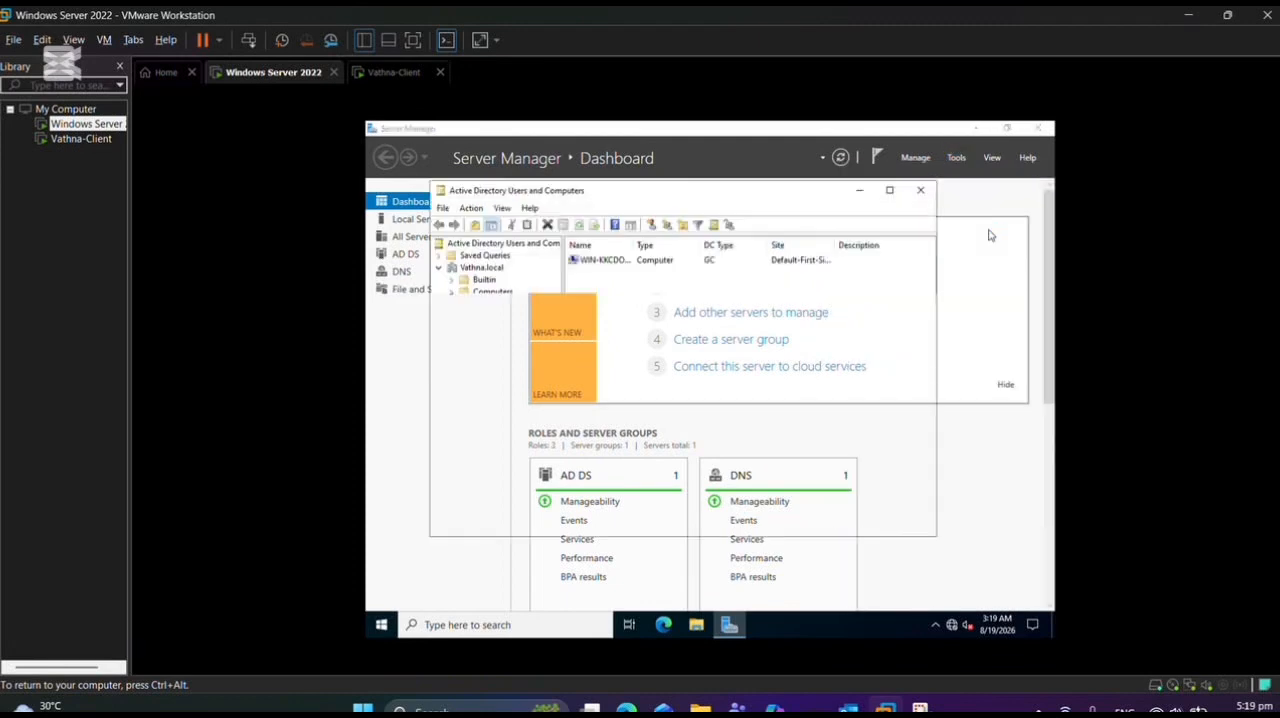